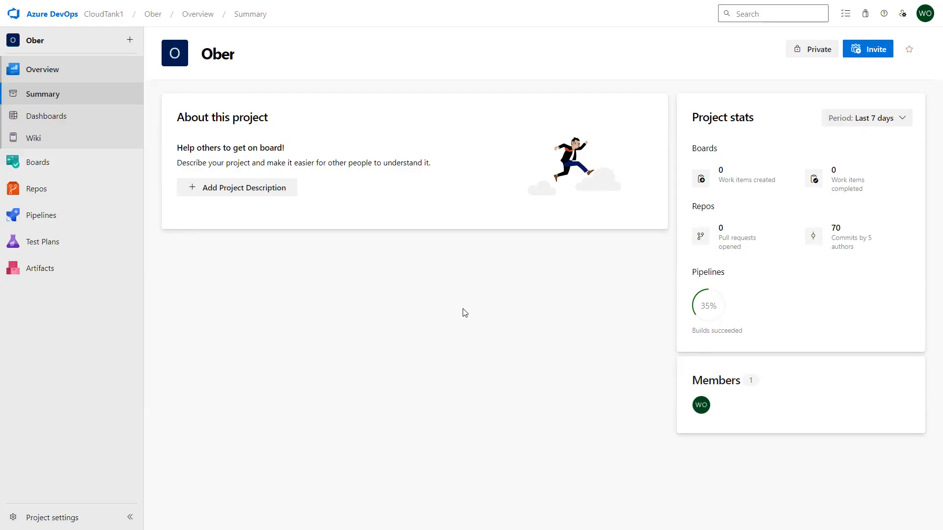
- Open the files of the sample-android-app repository and look over its root contents and README
click(100, 197)
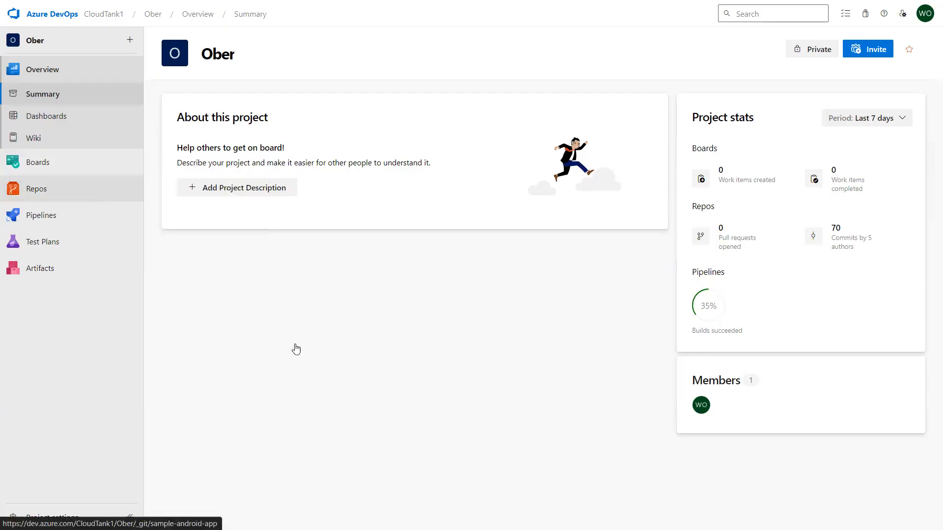
key(ctrl+plus)
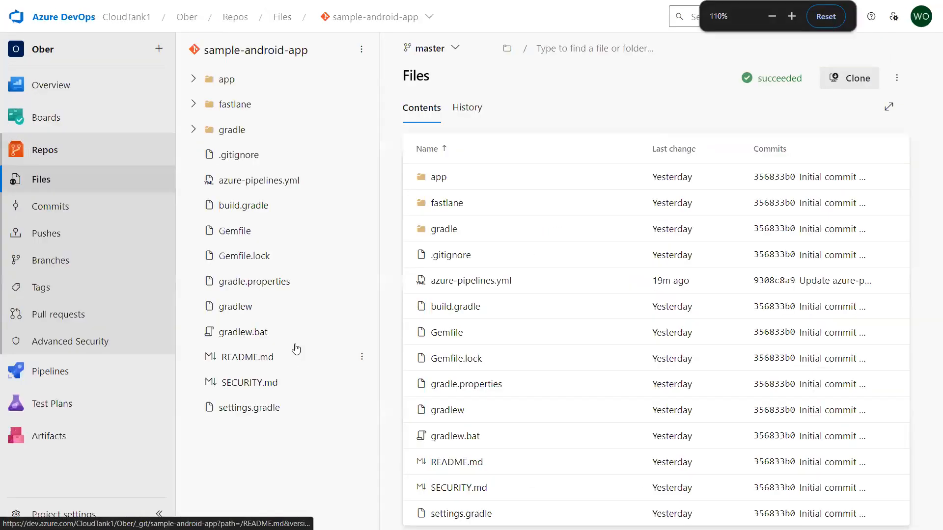
scroll(509, 374, down, 5)
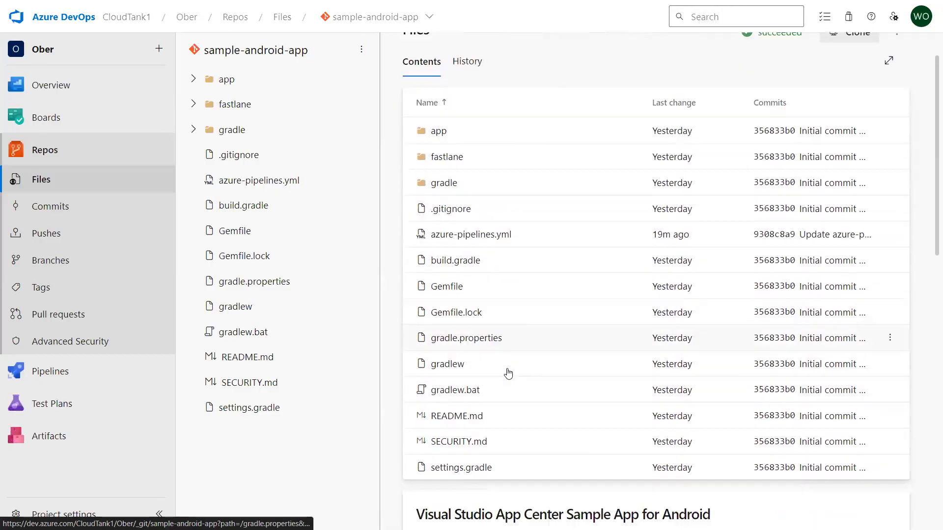
scroll(509, 375, up, 2)
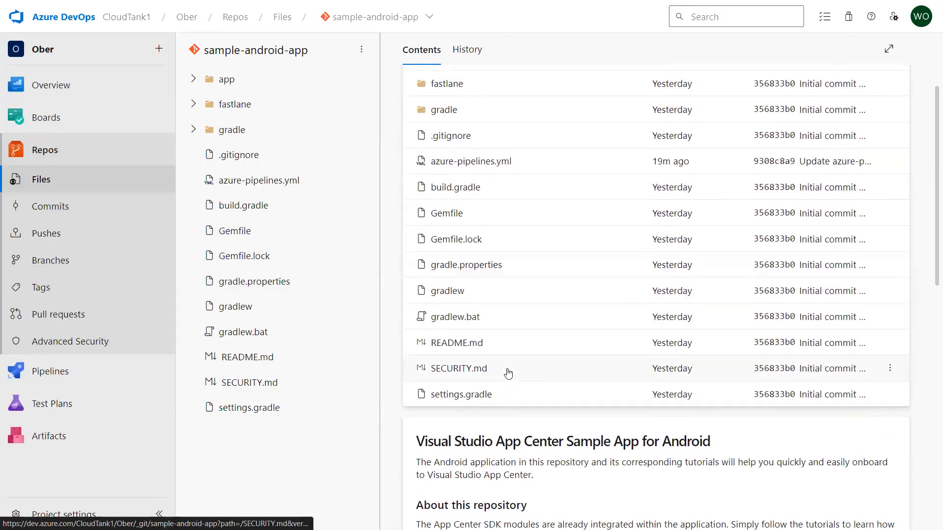
scroll(508, 374, up, 2)
- Expand the app folder's src, test and main subfolders and the gradle wrapper folder to examine the repository structure
click(193, 79)
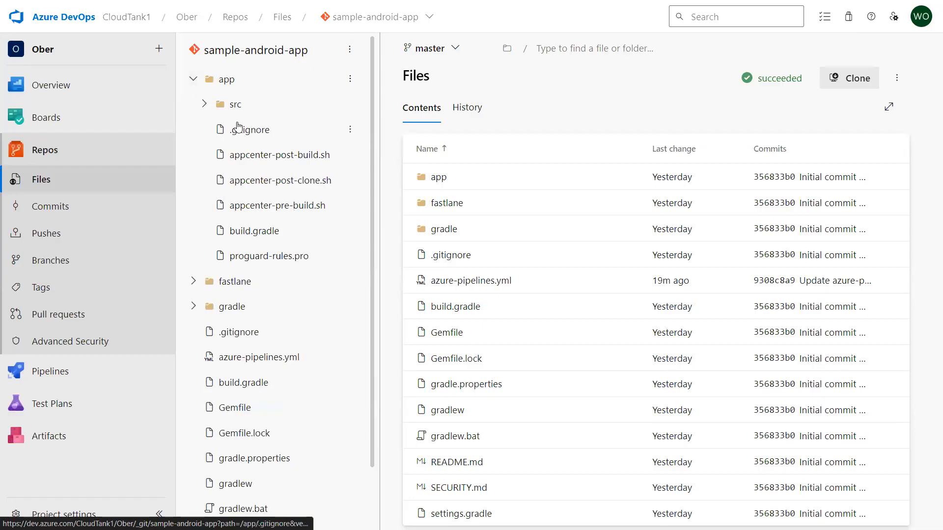
click(204, 104)
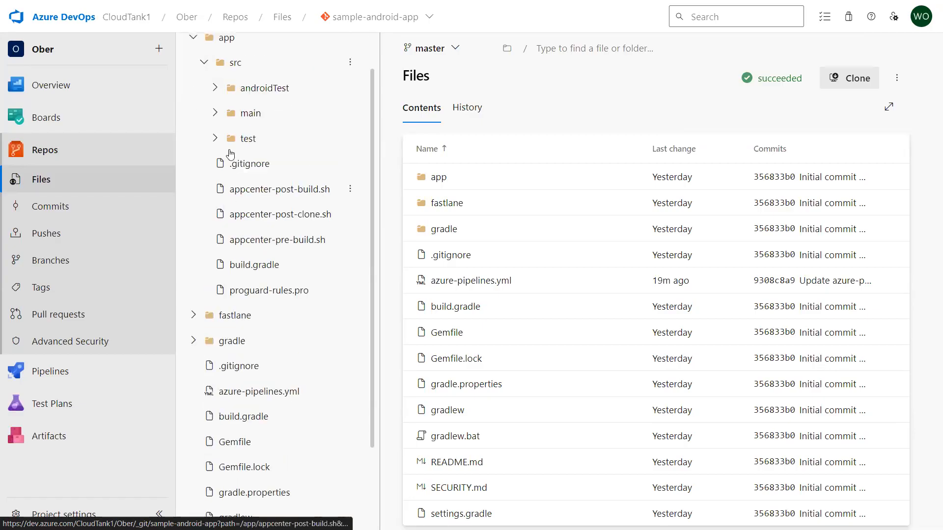
click(215, 139)
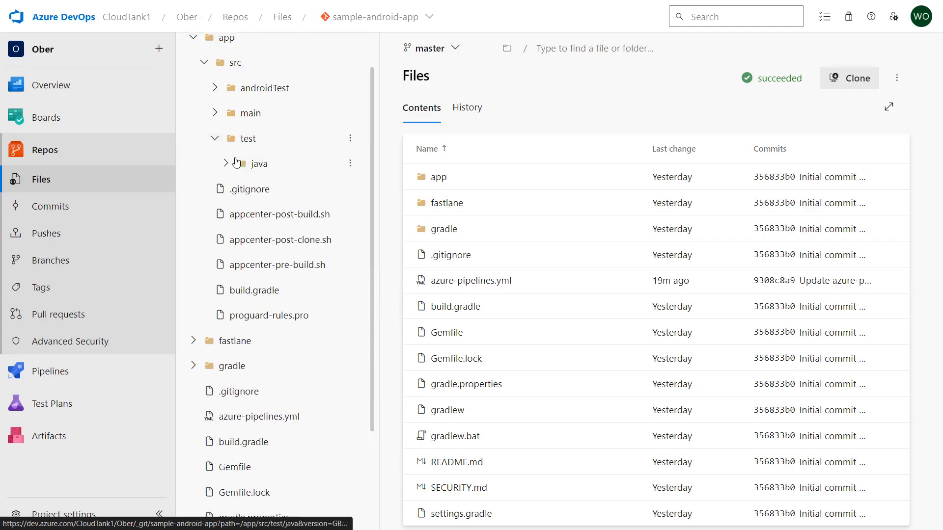
click(215, 113)
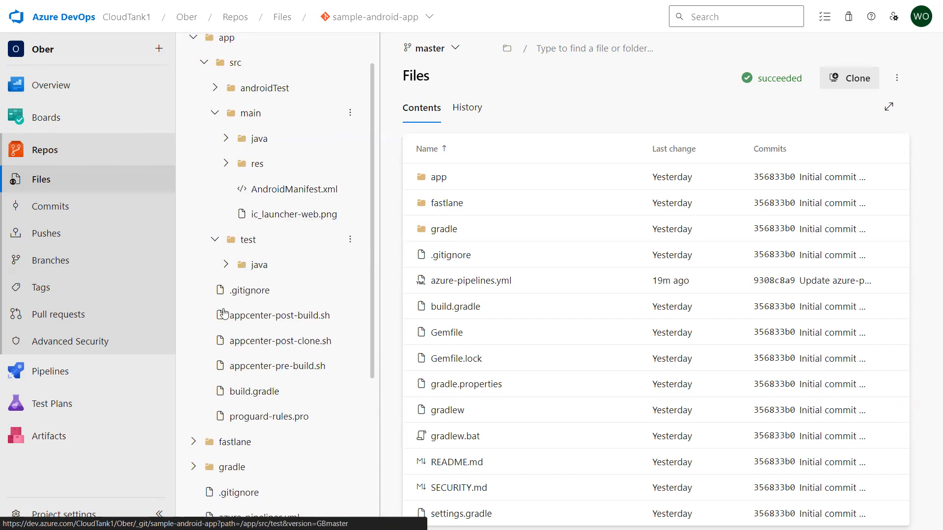
scroll(206, 244, down, 5)
click(194, 239)
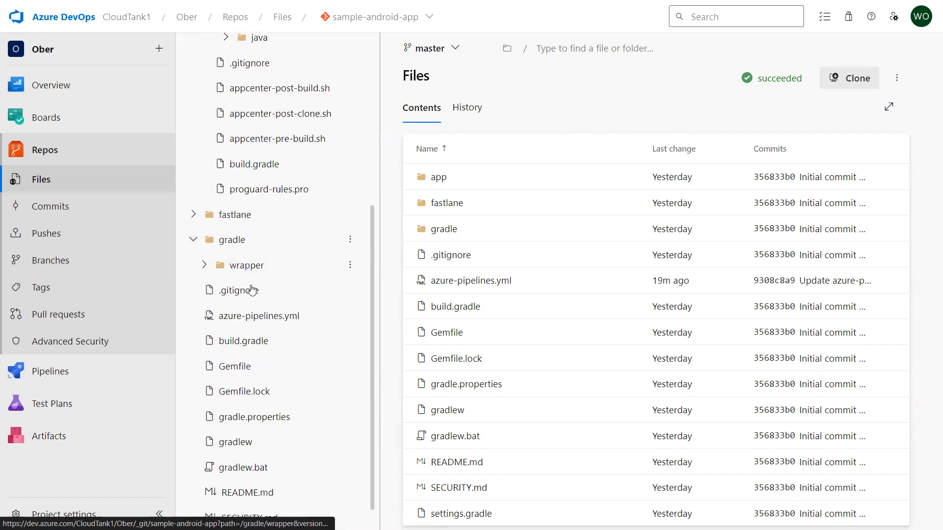
click(203, 266)
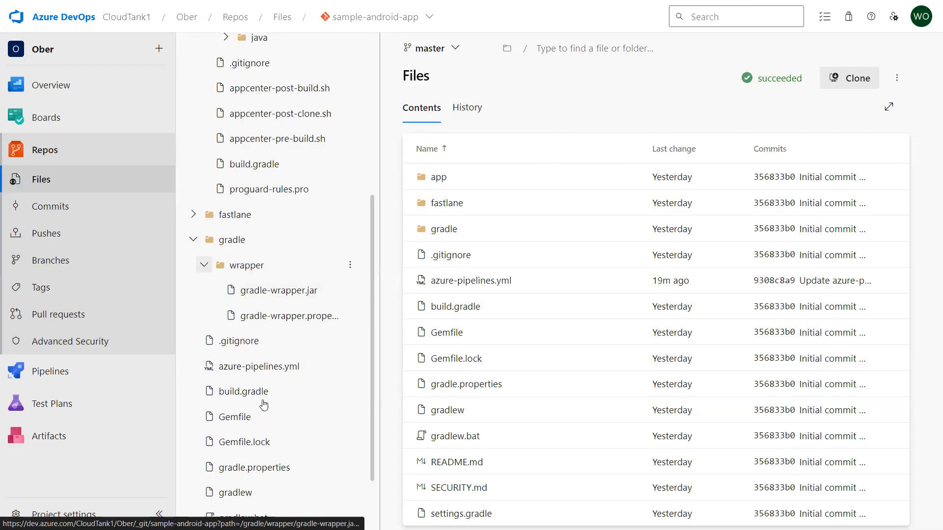
scroll(284, 421, down, 2)
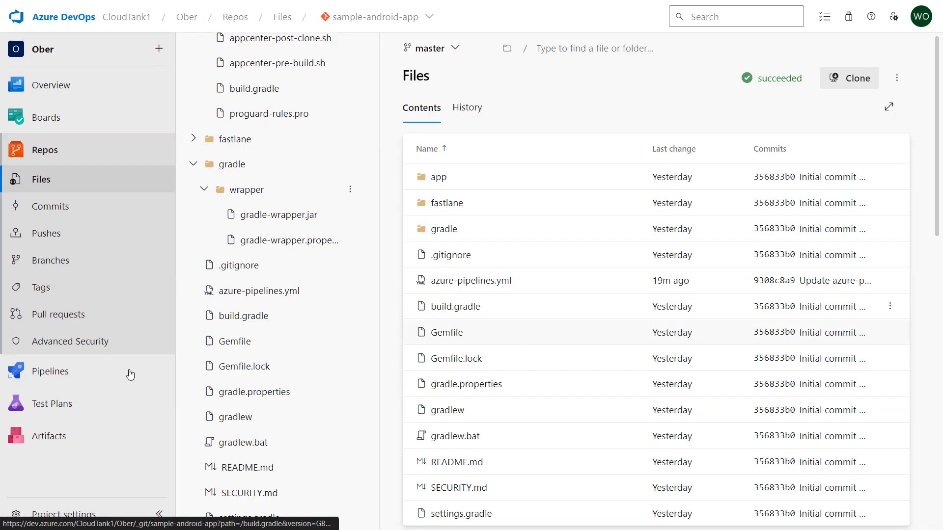
- Create a new pipeline from Azure Repos Git using the sample-android-app repository
click(100, 372)
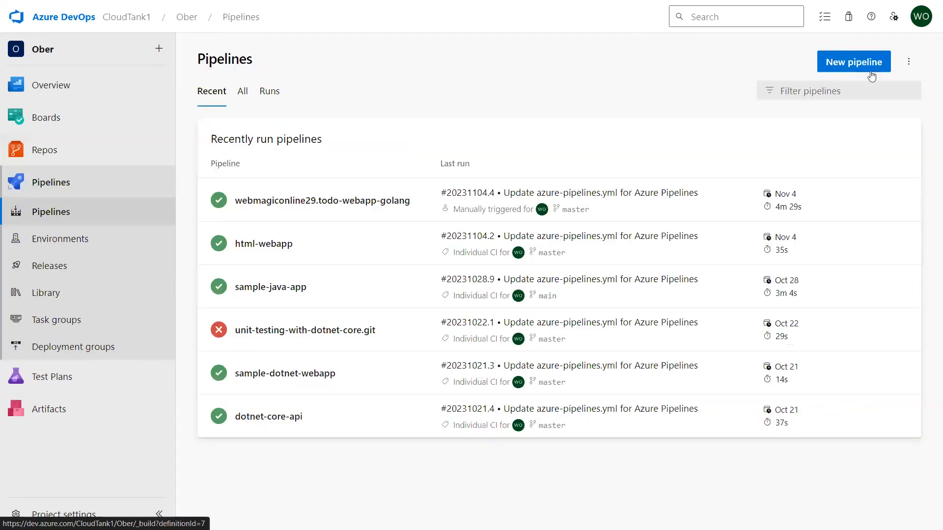
click(872, 76)
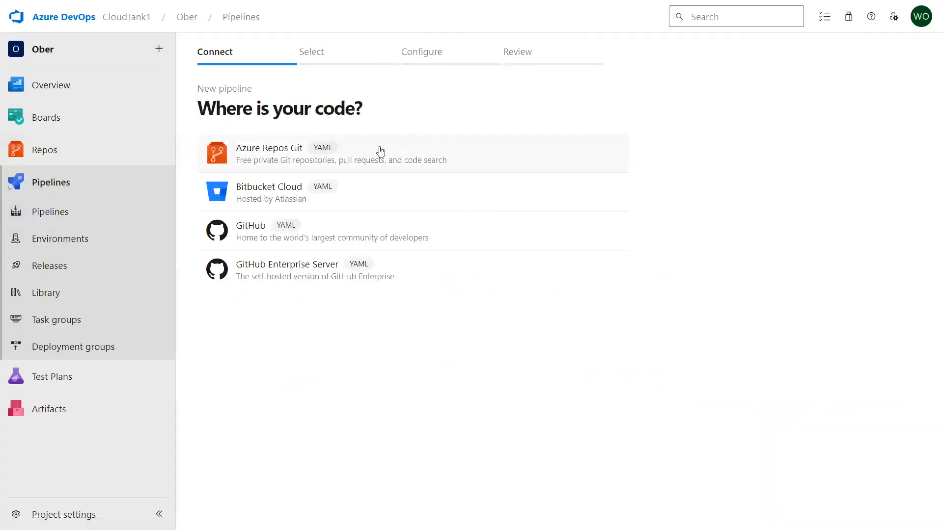
click(381, 150)
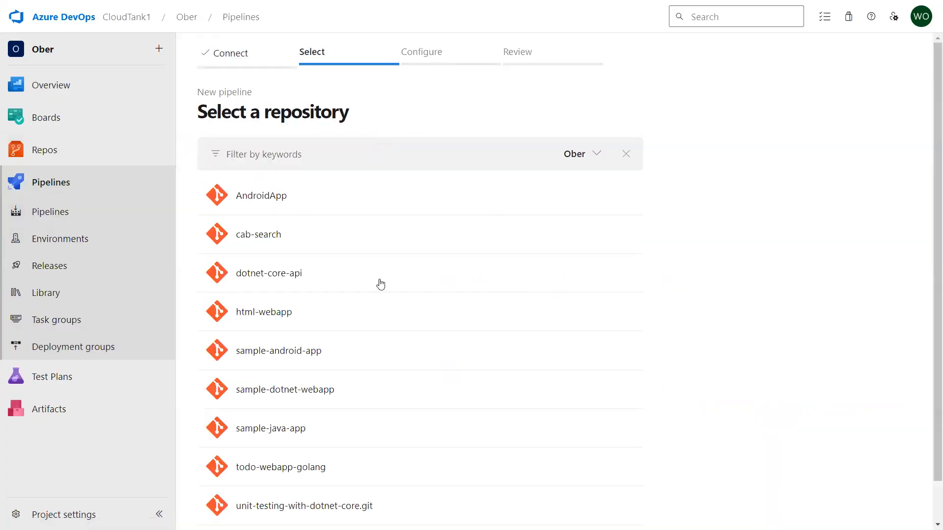
scroll(379, 282, down, 1)
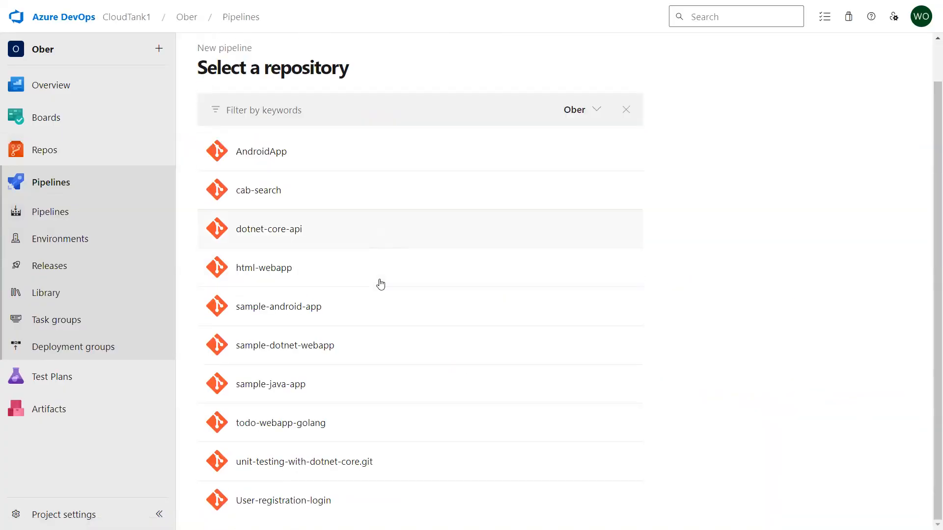
click(356, 308)
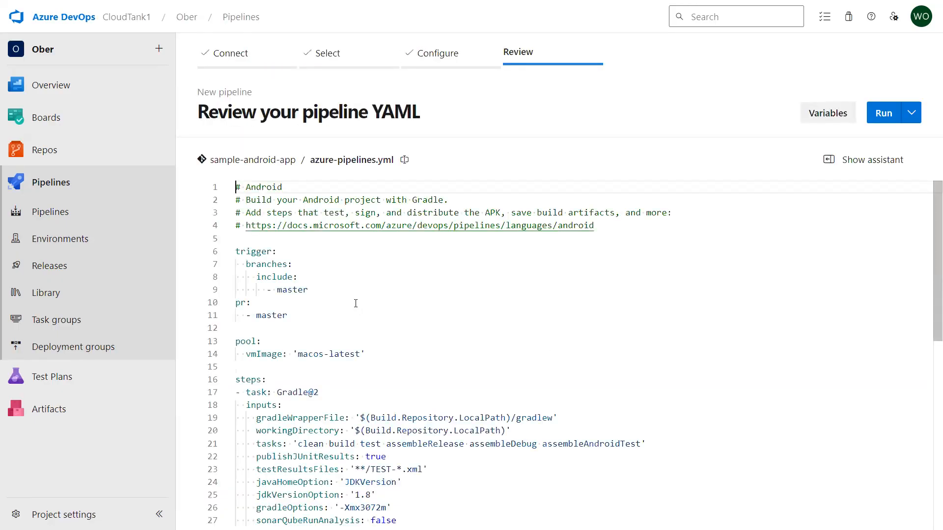
- Review the azure-pipelines.yml triggers, agent pool and steps, highlighting the whole Gradle@2 task block
scroll(356, 304, down, 2)
scroll(355, 304, down, 3)
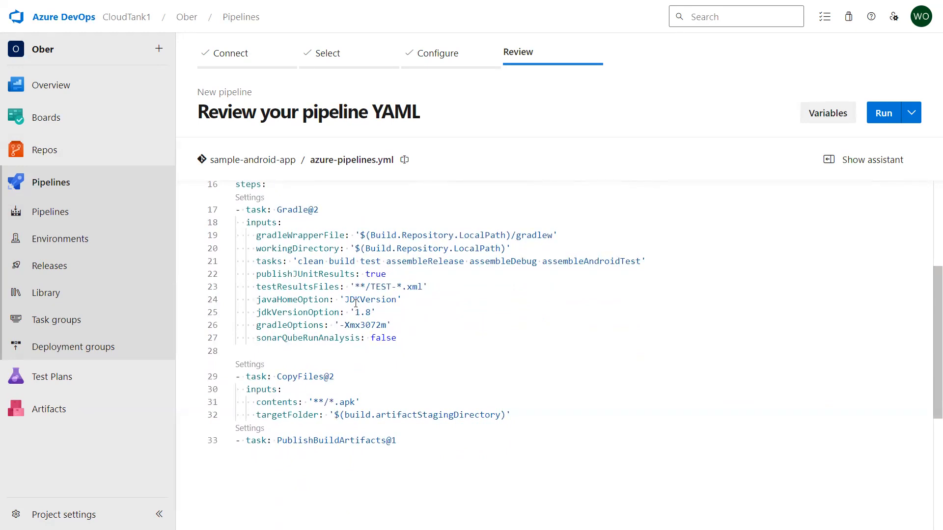
scroll(355, 304, up, 3)
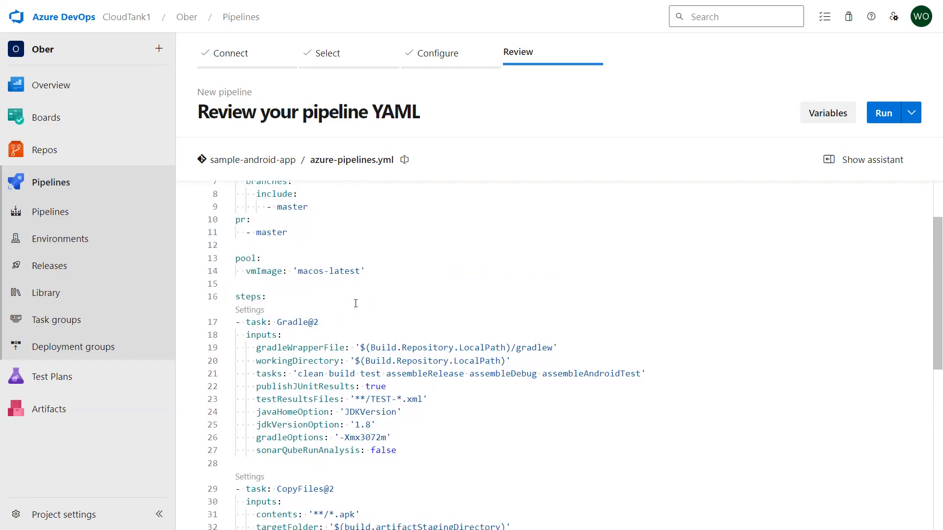
scroll(355, 304, down, 2)
triple_click(303, 261)
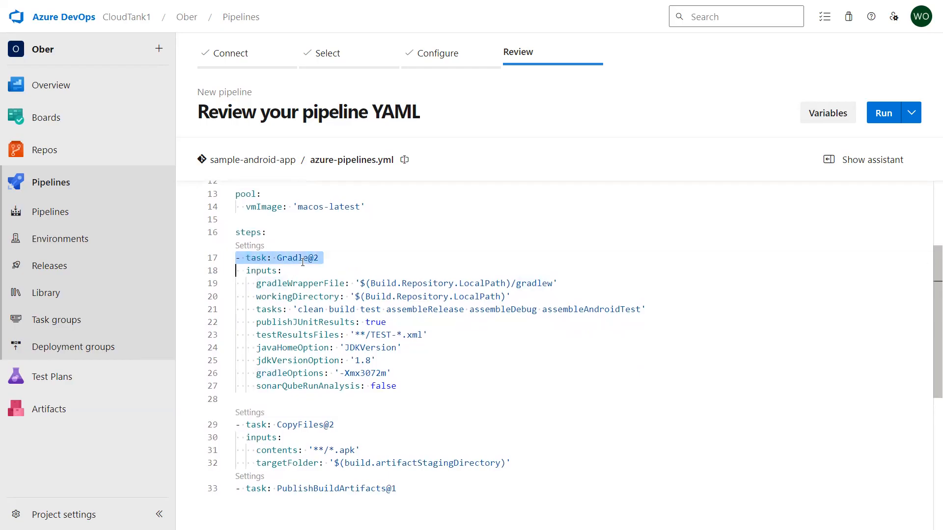
drag(423, 394, 230, 262)
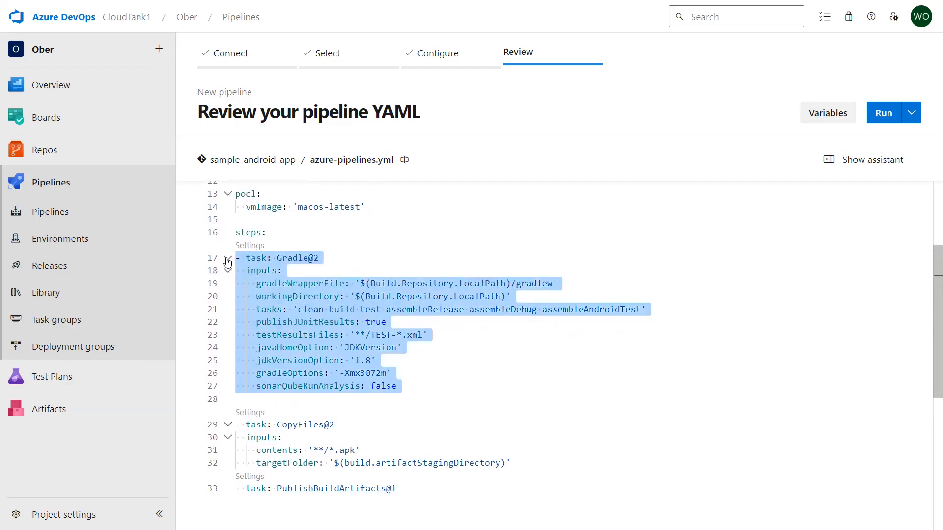
- Examine the CopyFiles@2 task with its apk contents pattern and the PublishBuildArtifacts@1 task in the YAML
scroll(442, 320, down, 4)
drag(529, 318, 227, 278)
click(342, 305)
double_click(342, 306)
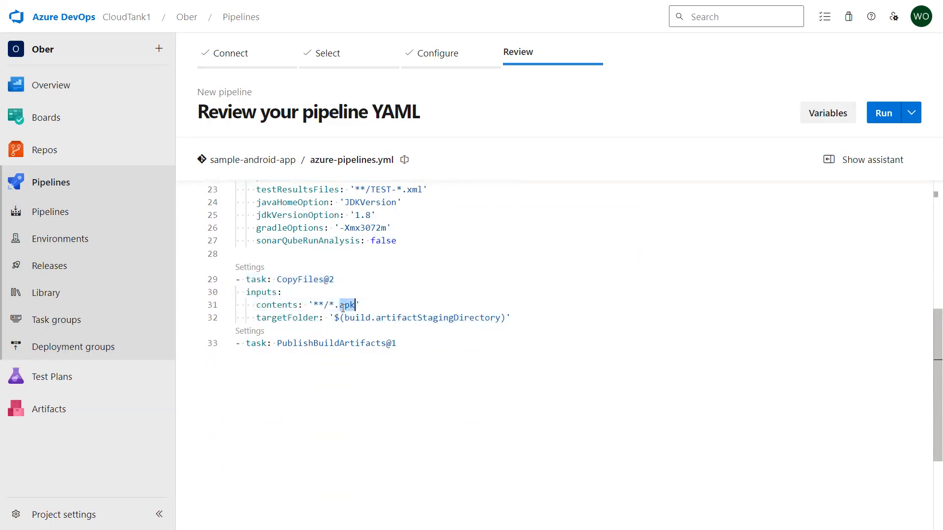
drag(278, 343, 406, 343)
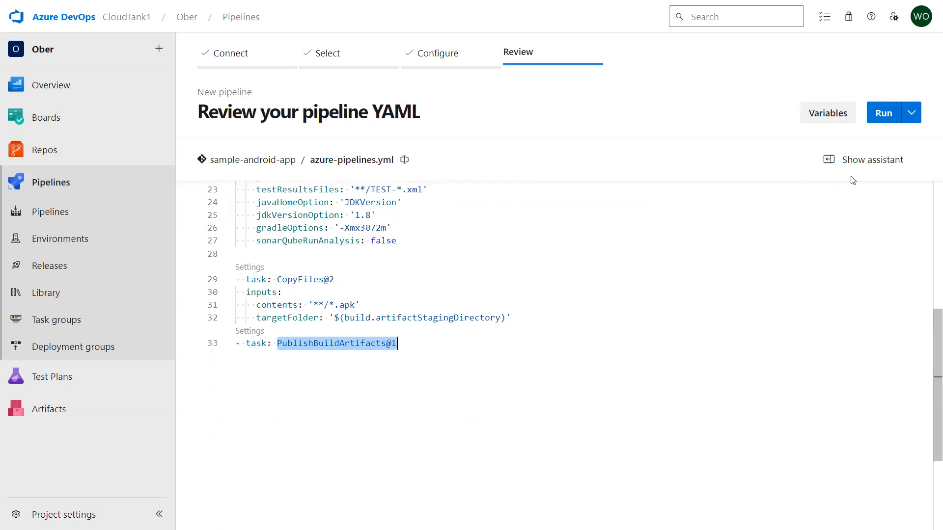
- Save the new pipeline without running it, and start a manual run on the master branch
click(912, 113)
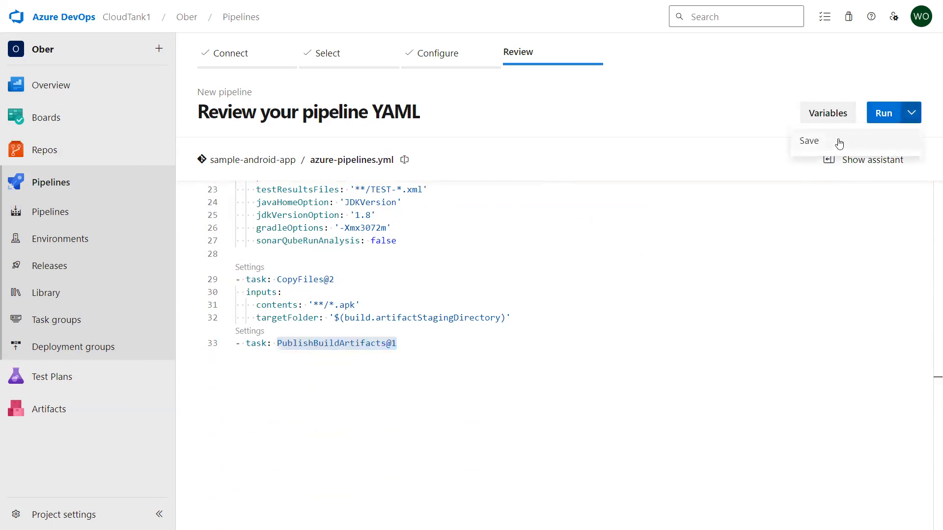
click(844, 144)
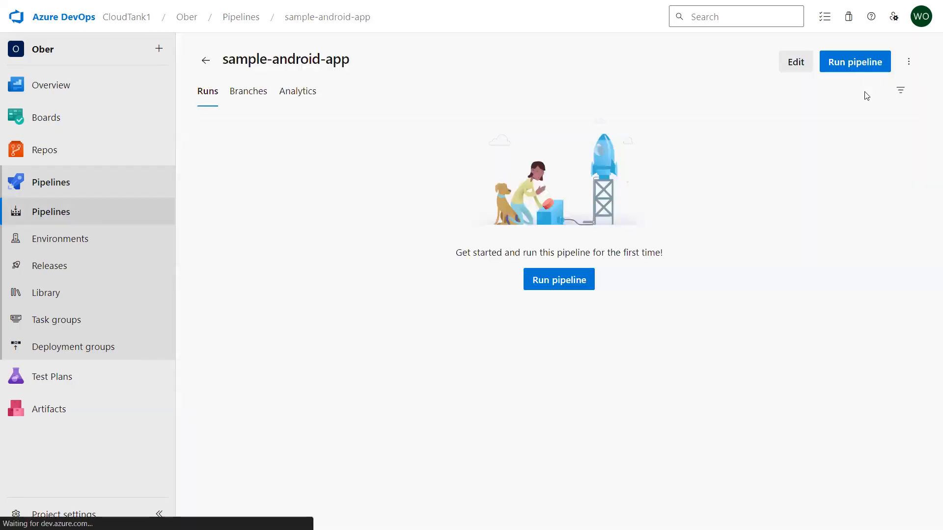
click(854, 62)
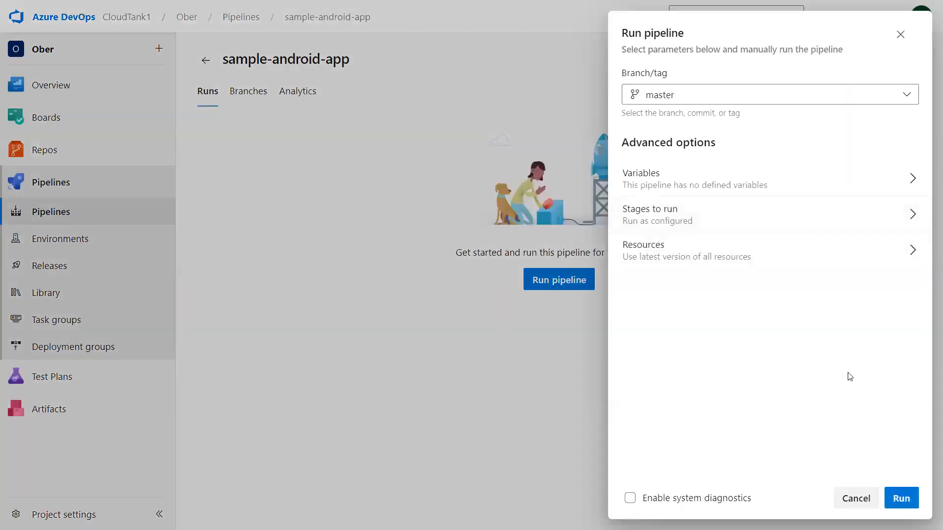
click(911, 495)
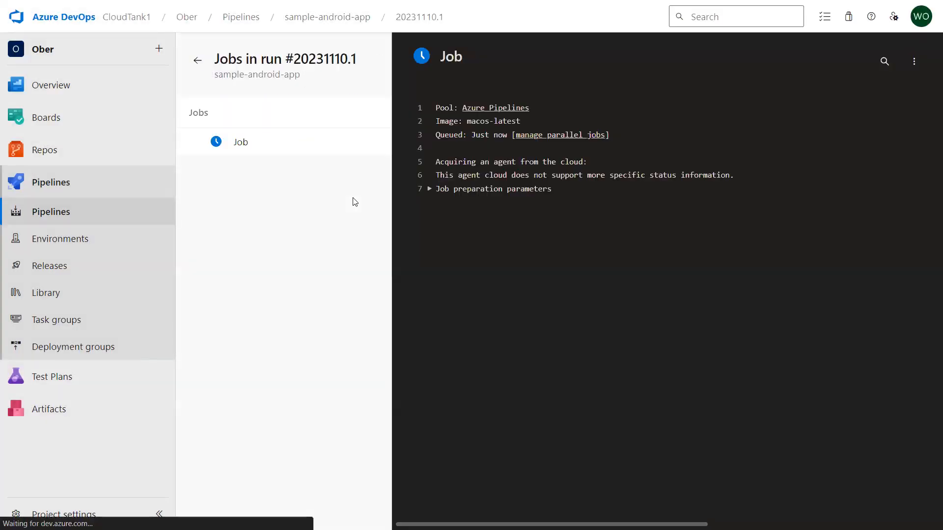
- Open the run's job log and check the agent image and the operating system name and version
click(514, 329)
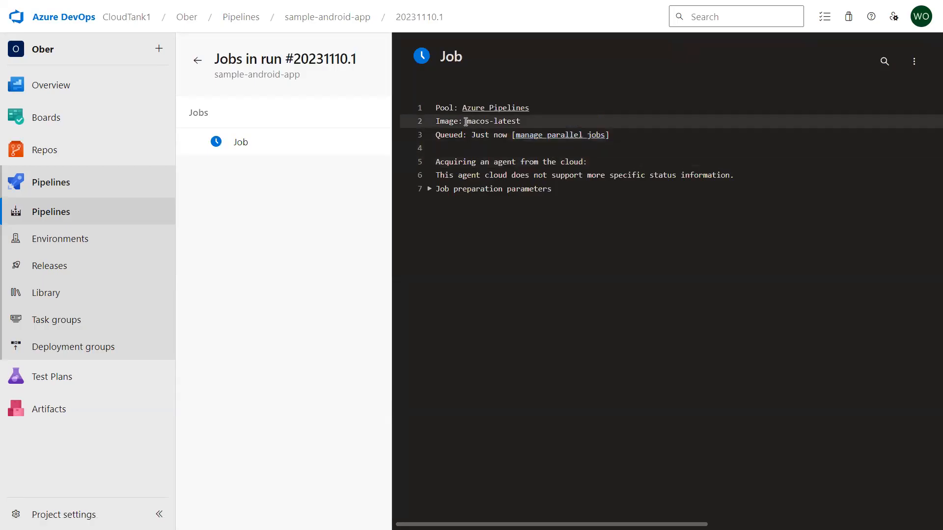
drag(466, 121, 521, 122)
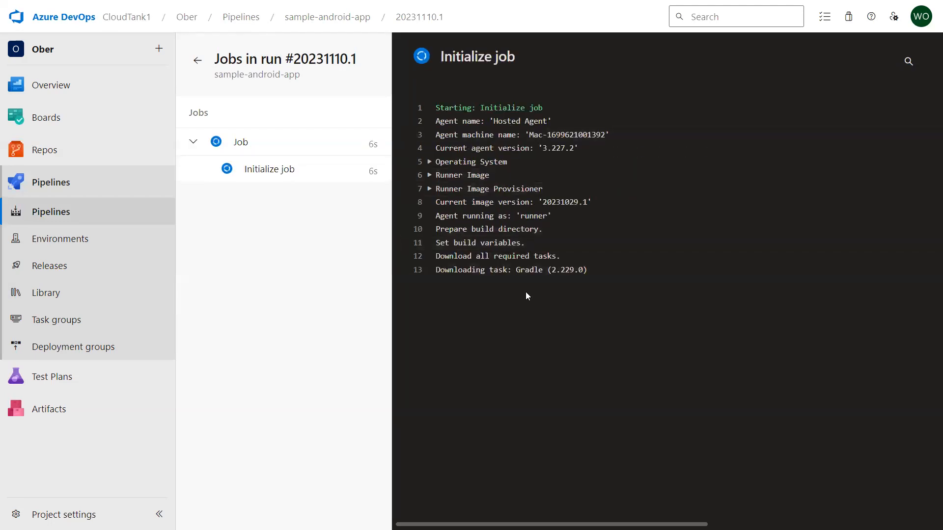
click(429, 163)
double_click(447, 175)
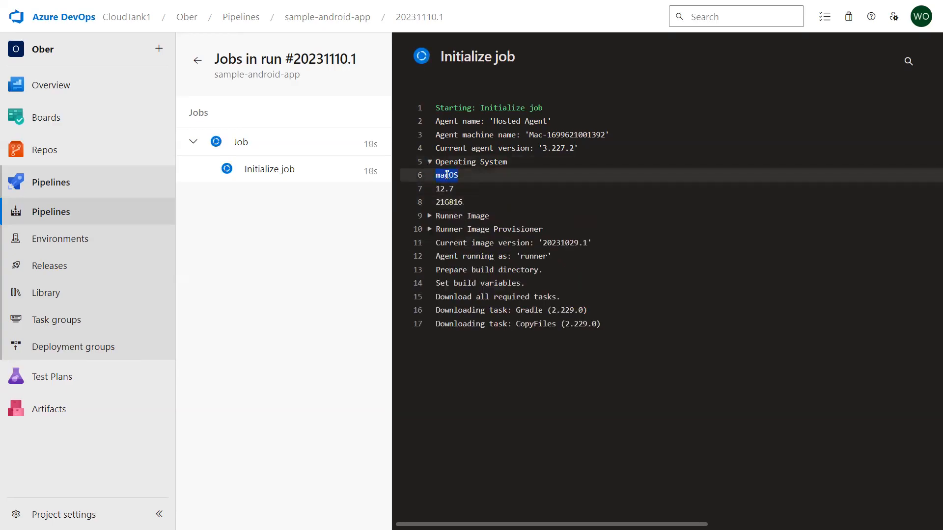
double_click(444, 188)
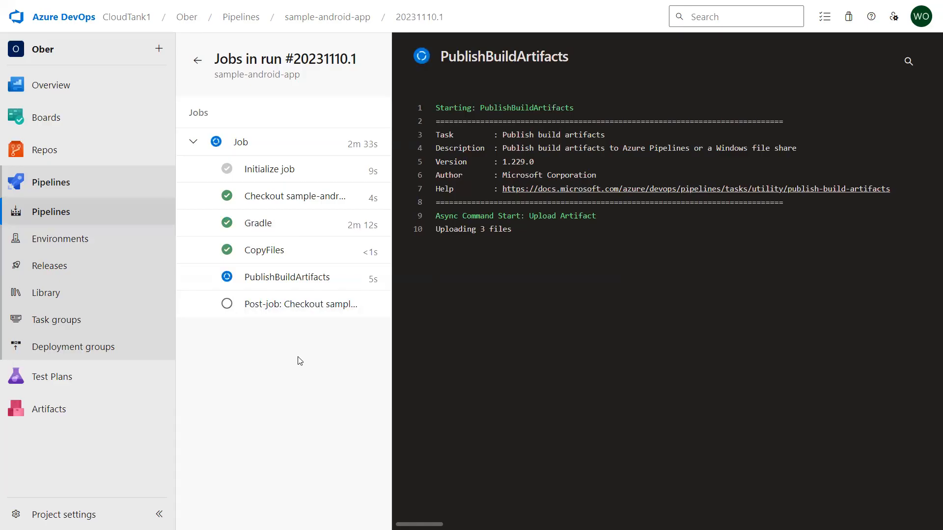
- Examine the logs of the CopyFiles and PublishBuildArtifacts tasks in the pipeline run
click(266, 281)
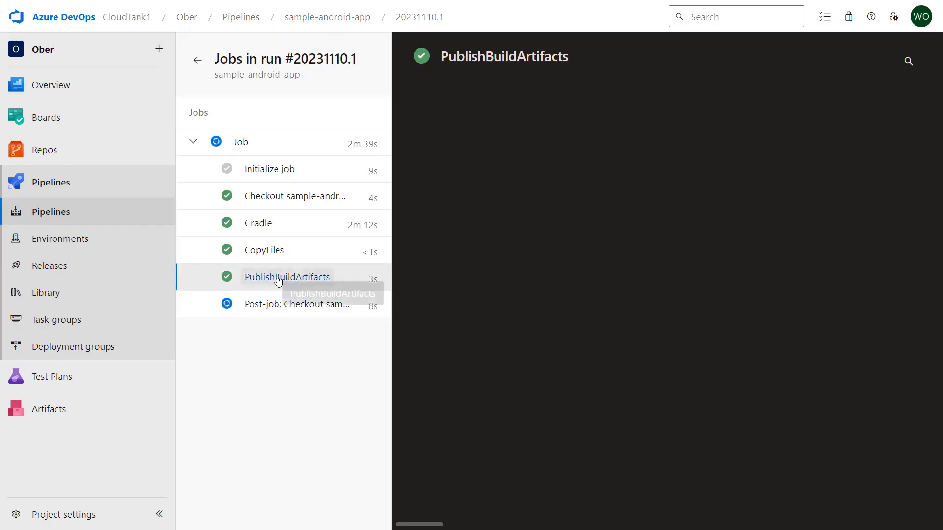
click(249, 251)
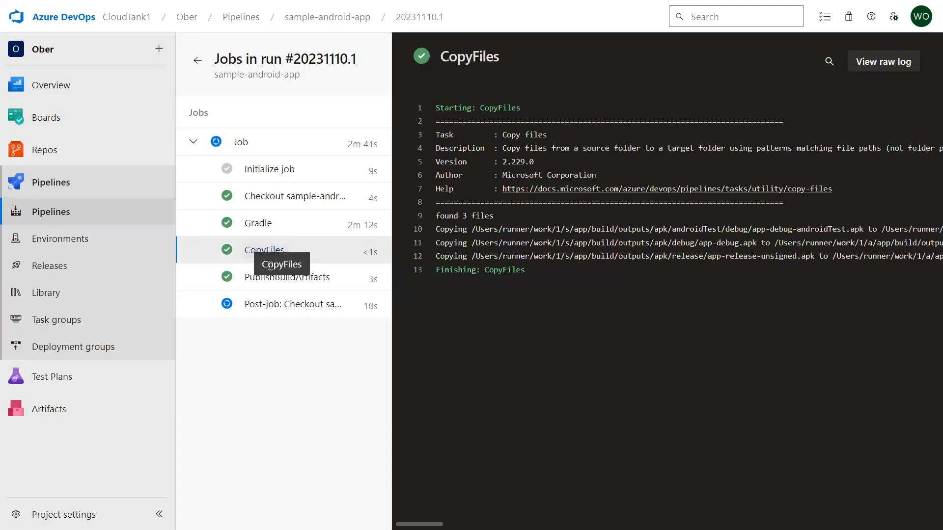
click(249, 271)
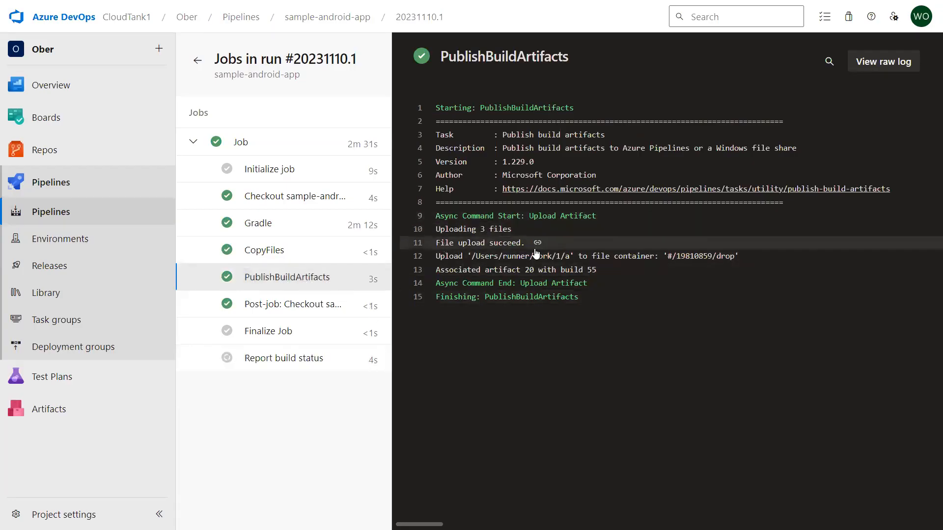
- Open run #20231110.1 of the sample-android-app pipeline and check its test results
click(66, 206)
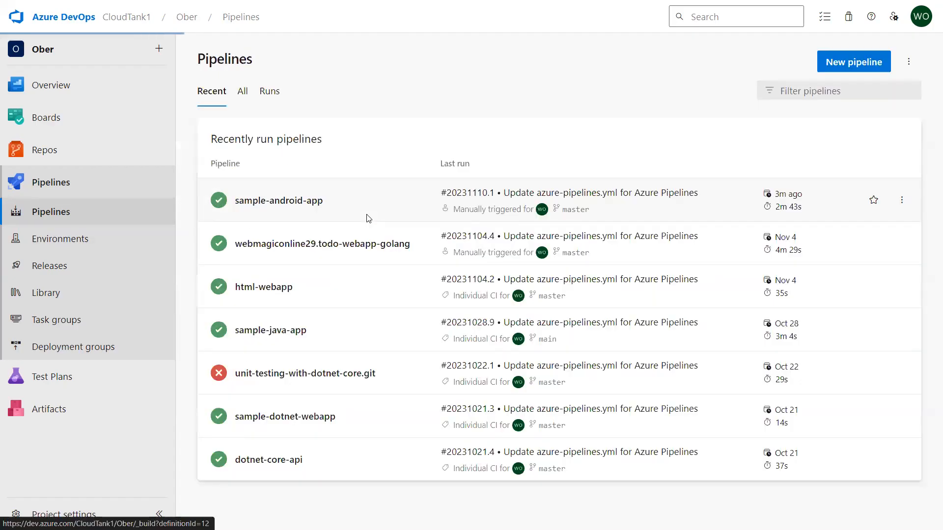
click(365, 215)
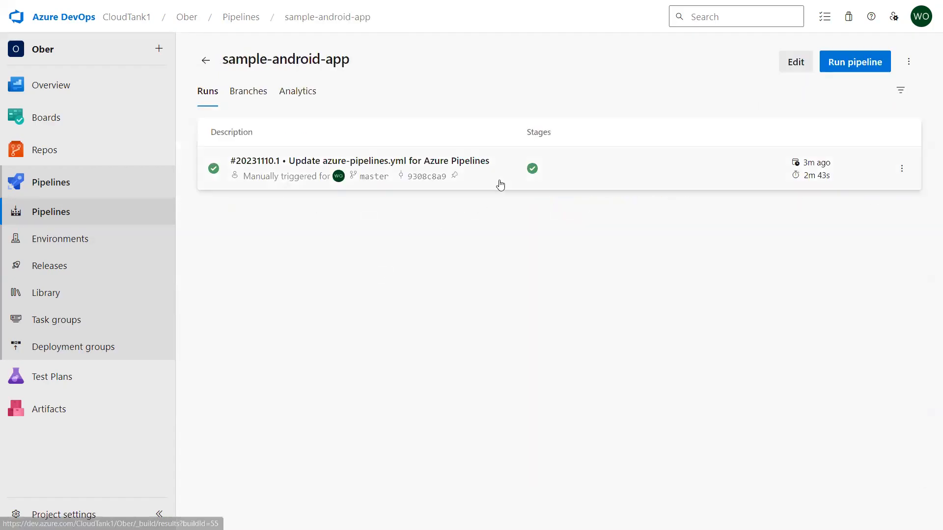
click(499, 183)
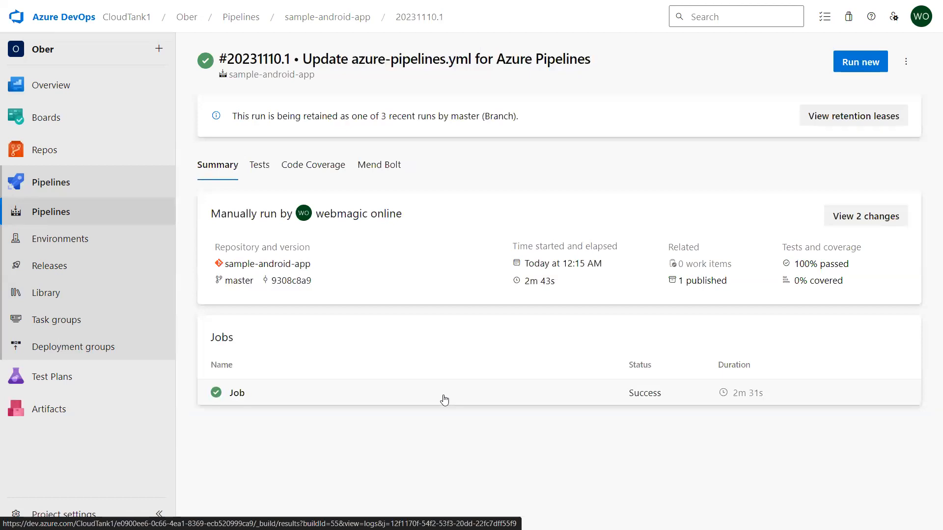
click(260, 165)
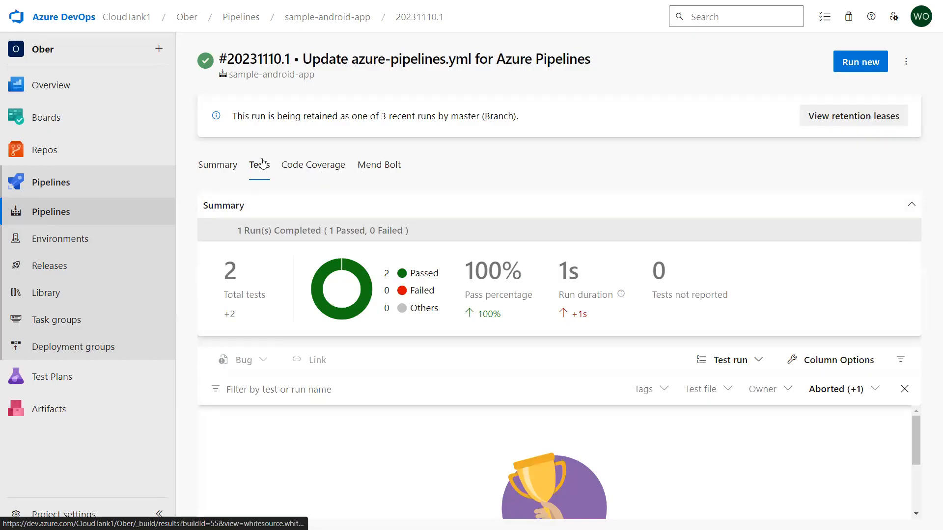
click(220, 168)
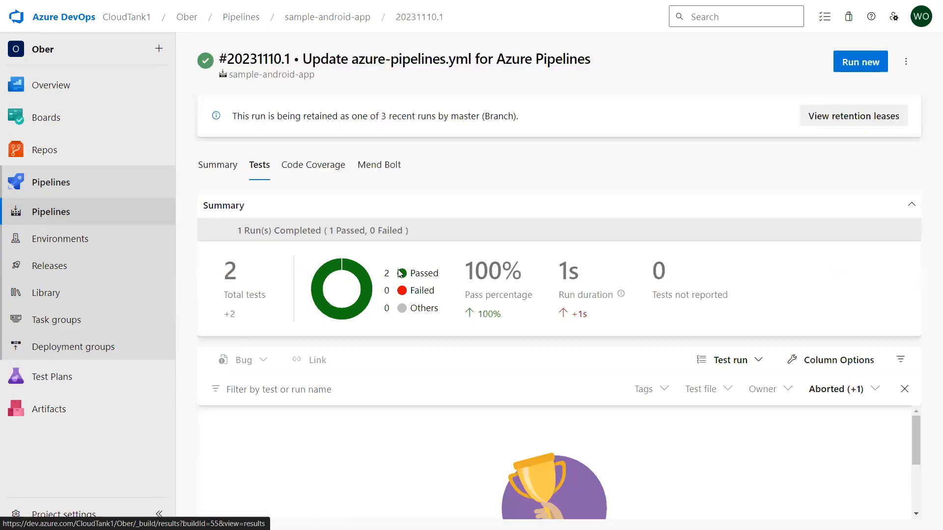
- Open the run's published artifacts and expand the drop artifact through app, build, outputs and apk to the release folder's contents
click(708, 286)
click(215, 159)
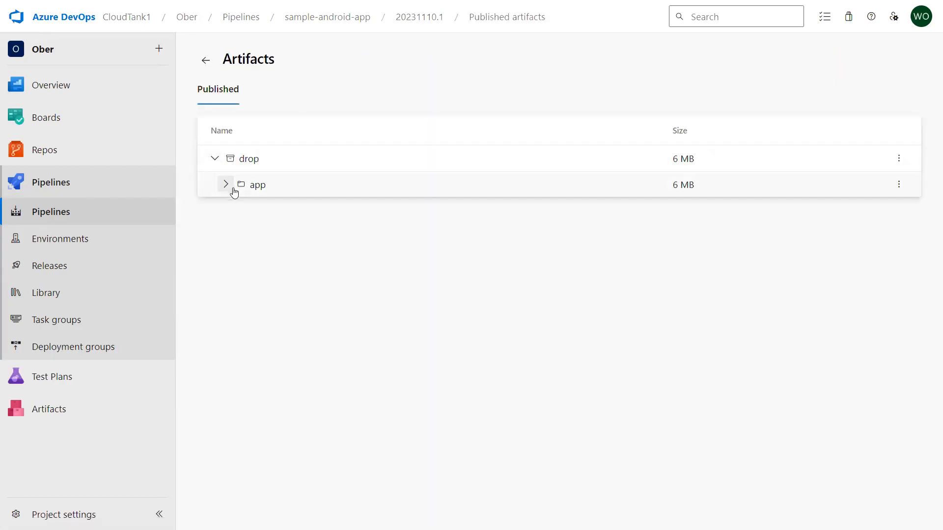
click(227, 185)
click(237, 210)
click(247, 237)
click(258, 262)
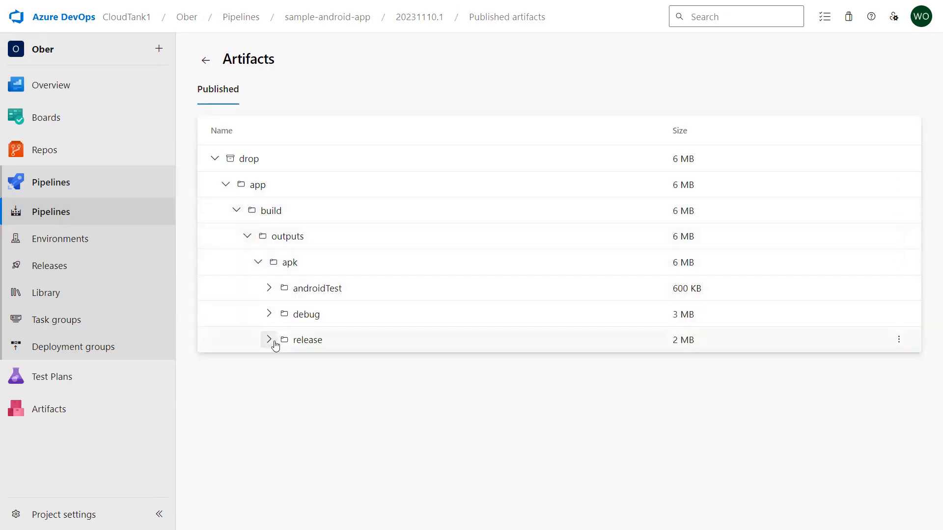
click(270, 340)
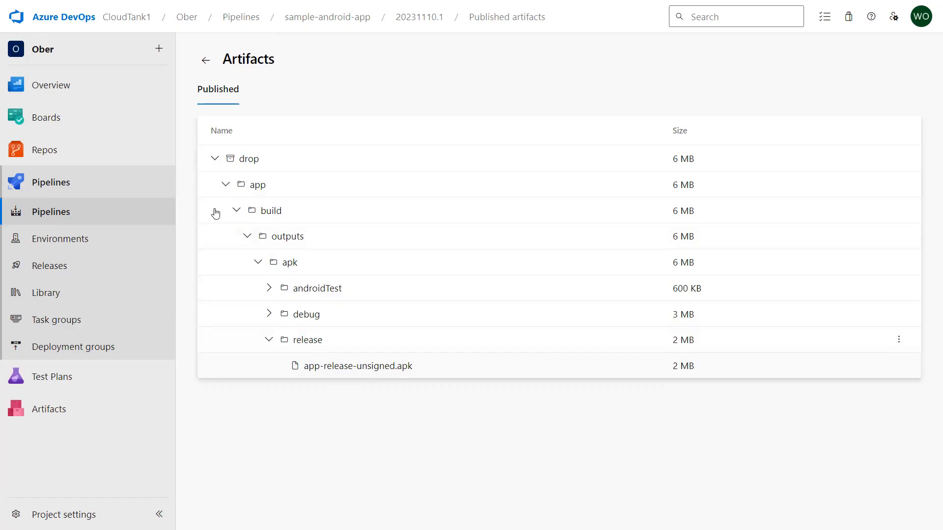
- Open the sample-android-app pipeline for editing from its run and insert blank lines after the Gradle@2 task in the YAML
click(371, 211)
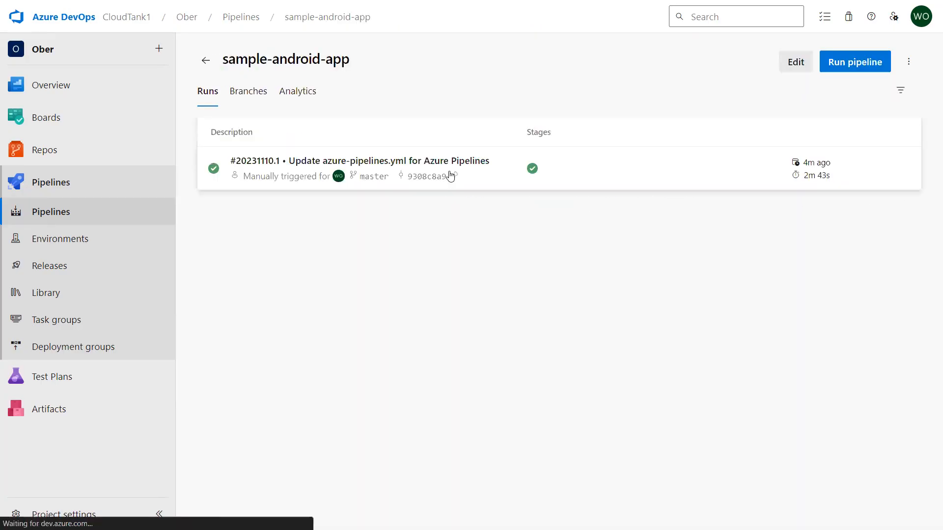
click(508, 174)
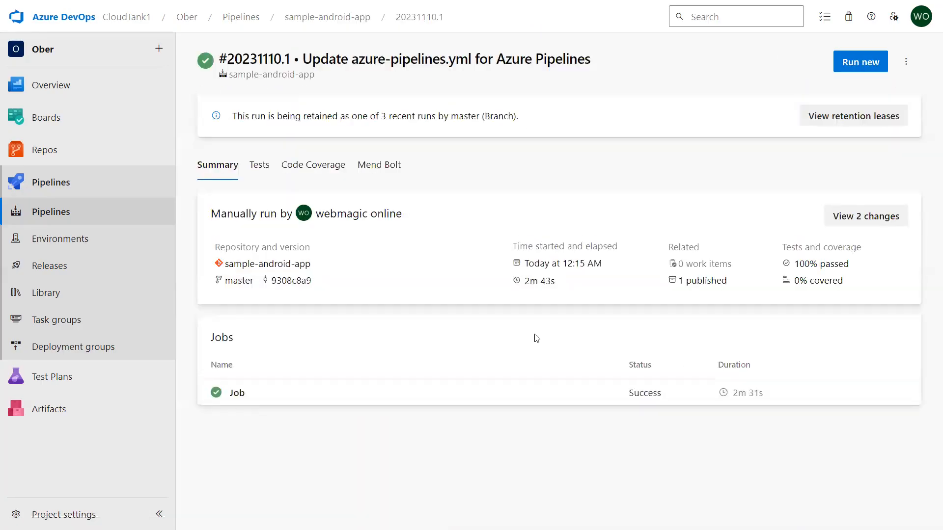
click(906, 66)
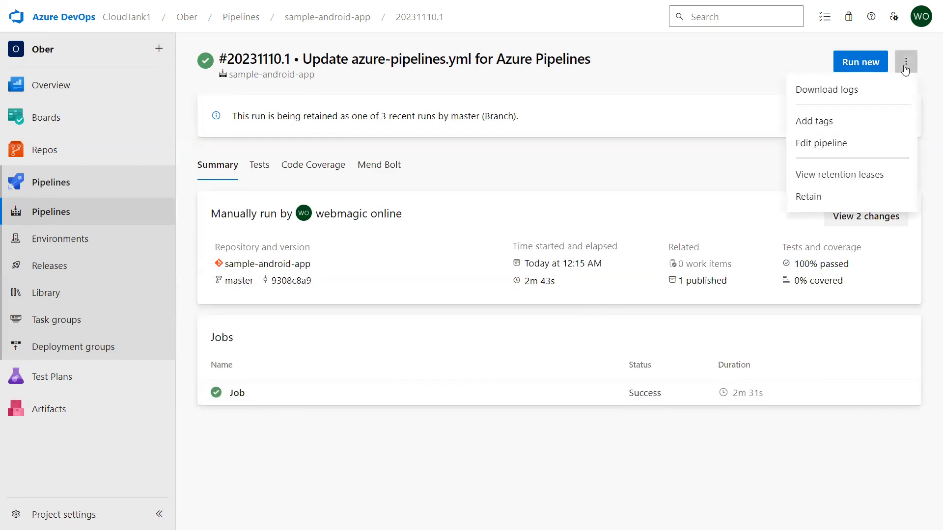
click(819, 153)
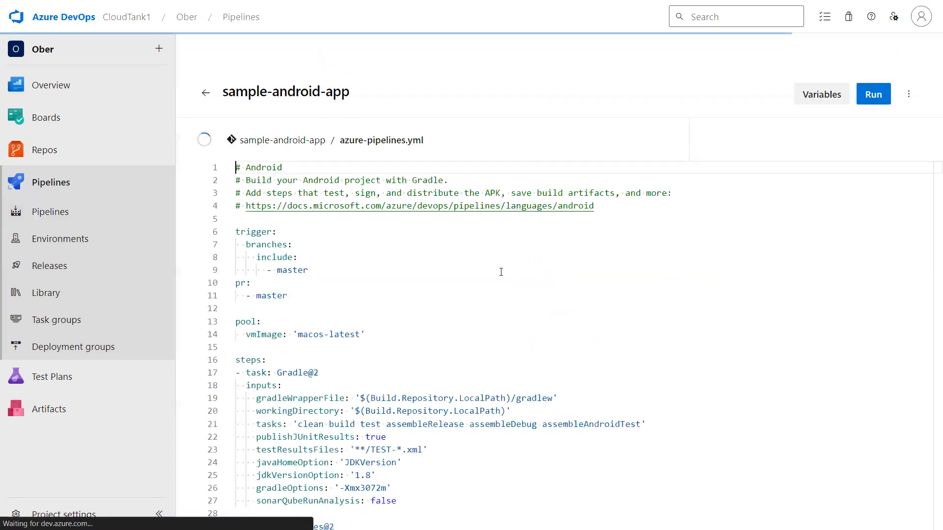
scroll(409, 393, down, 4)
click(424, 329)
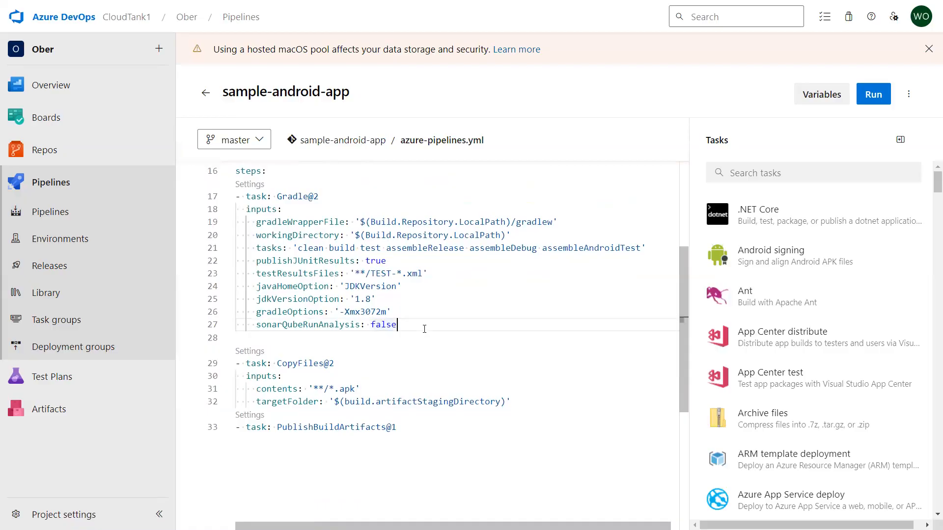
key(Return)
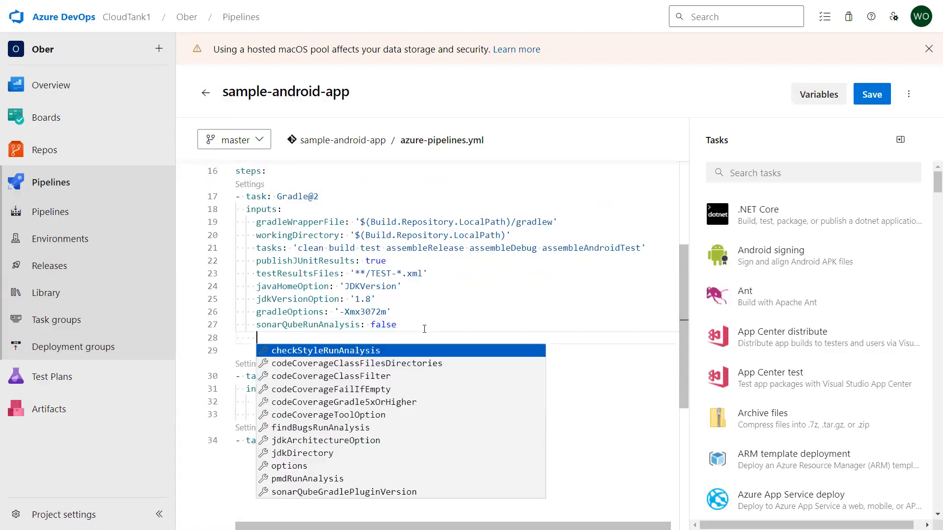
key(Return)
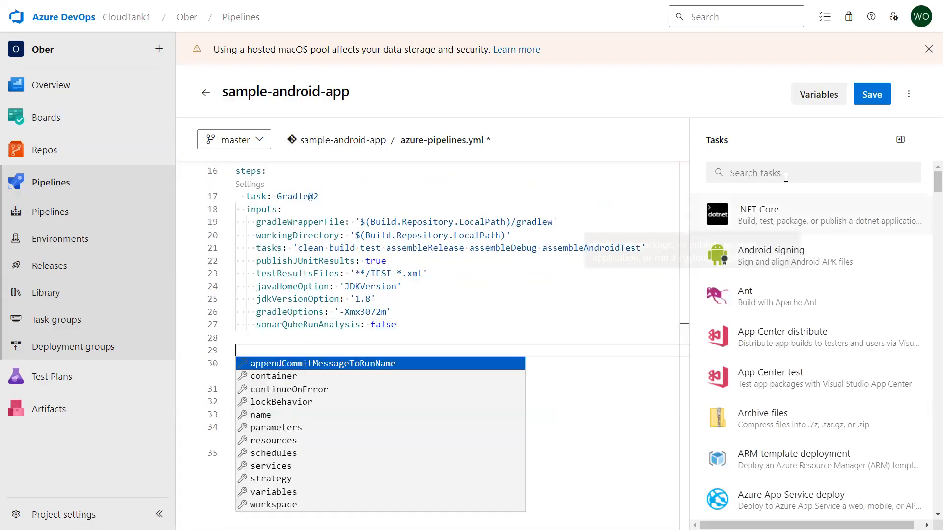
- Open the Android signing task and examine its APK files, keystore, apksigner and Zipalign settings
click(810, 251)
scroll(787, 319, down, 1)
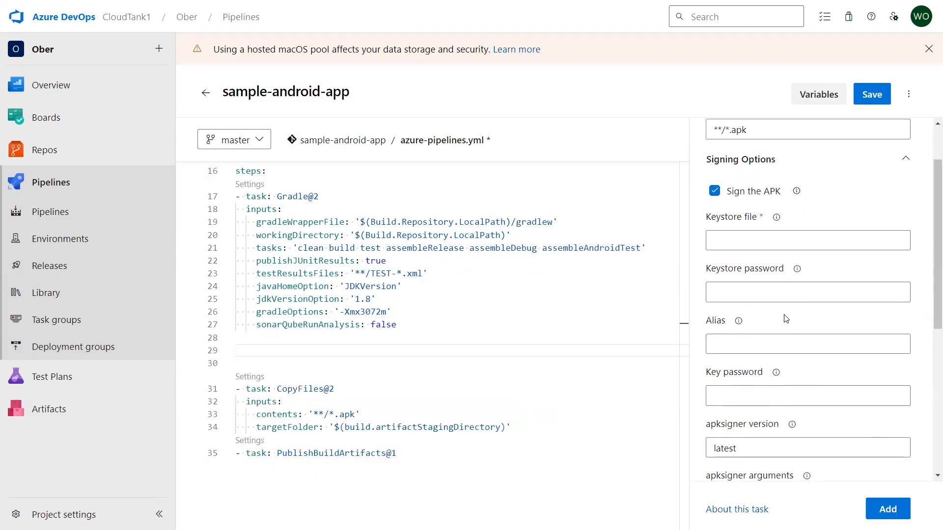
scroll(786, 319, down, 2)
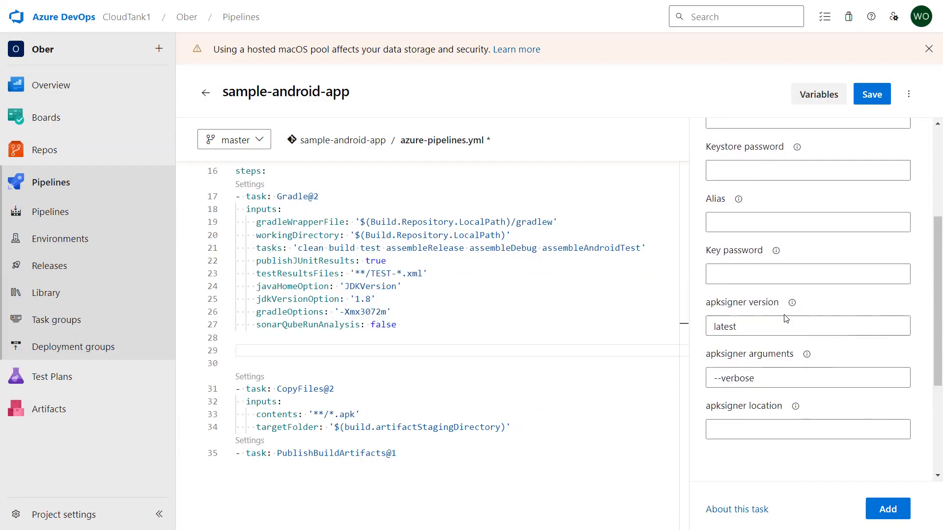
scroll(787, 319, down, 2)
scroll(785, 316, up, 5)
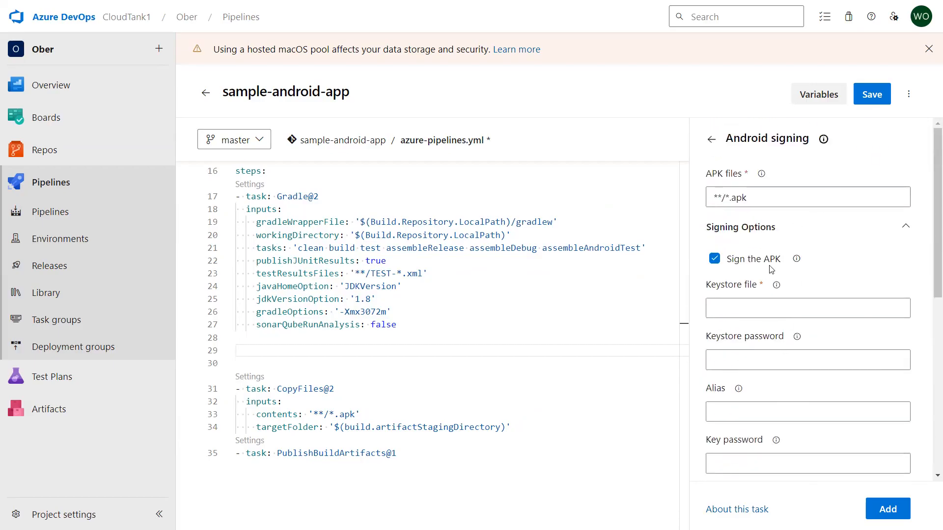
scroll(786, 314, down, 2)
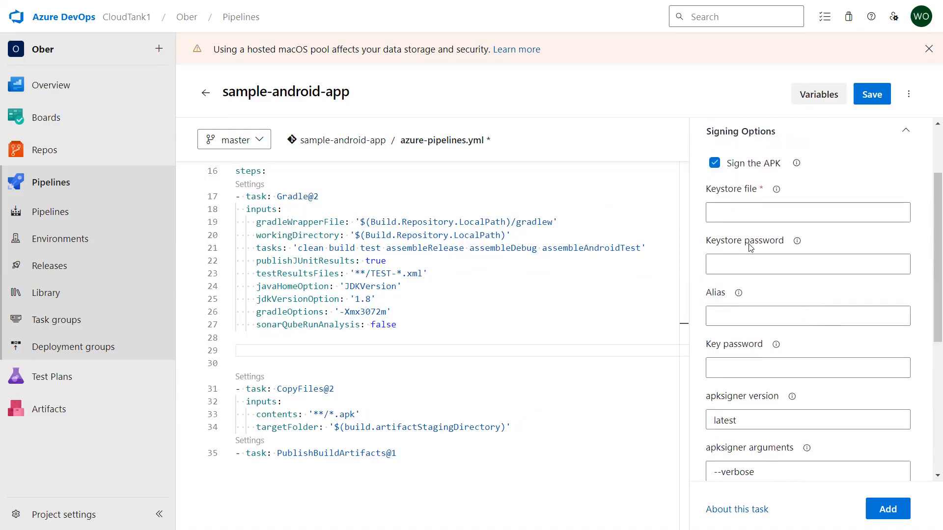
scroll(838, 348, down, 6)
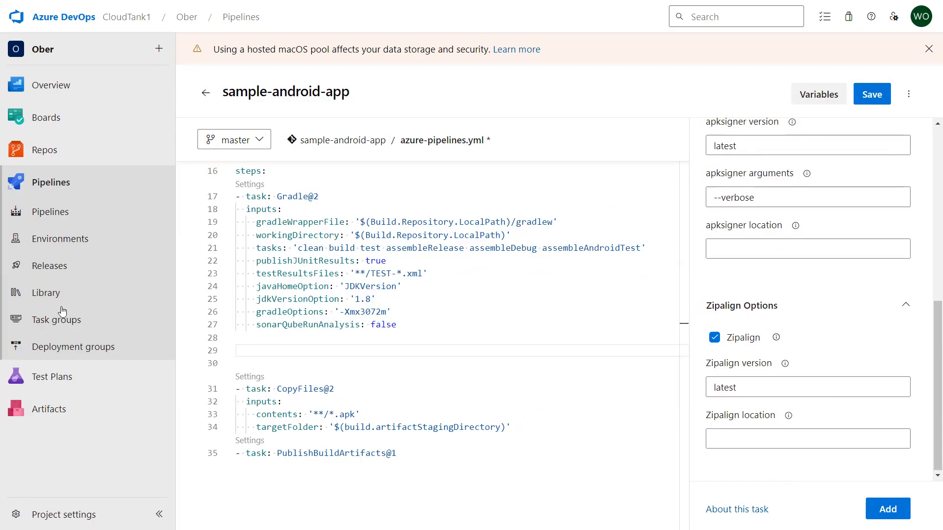
- Discard the unsaved YAML edits and create a release pipeline with a stage from the Azure App Service deployment template
click(59, 265)
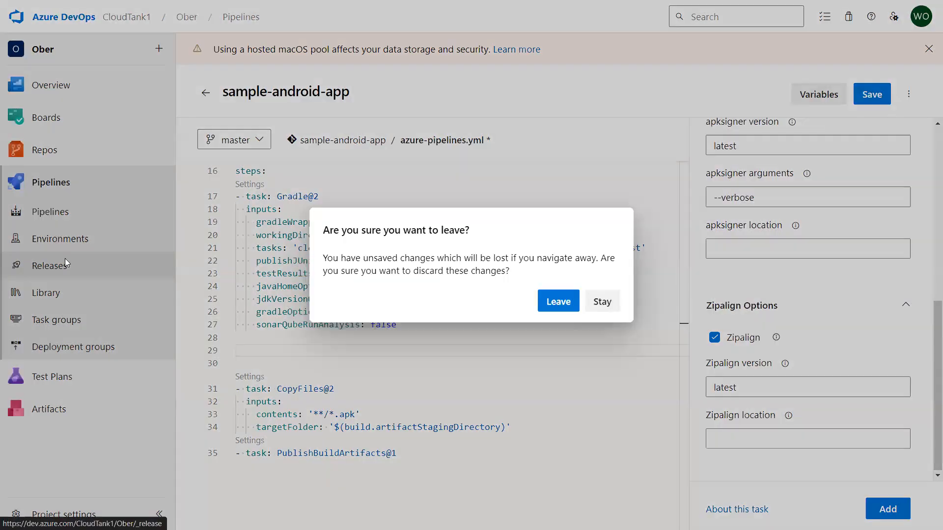
click(560, 301)
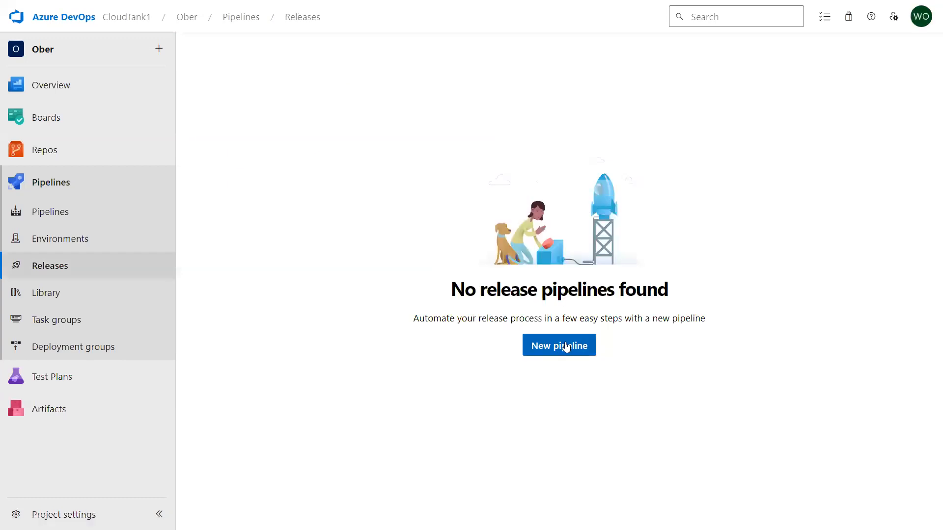
click(566, 347)
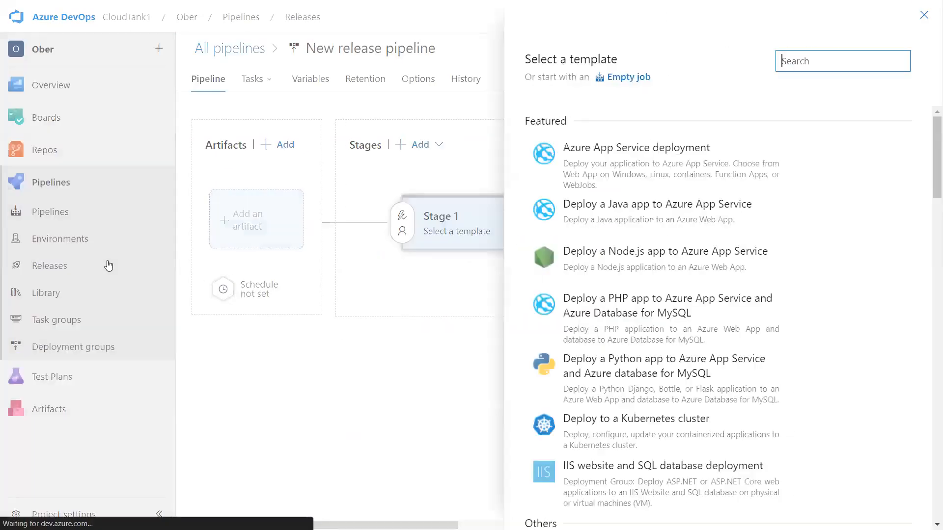
mouse_move(811, 171)
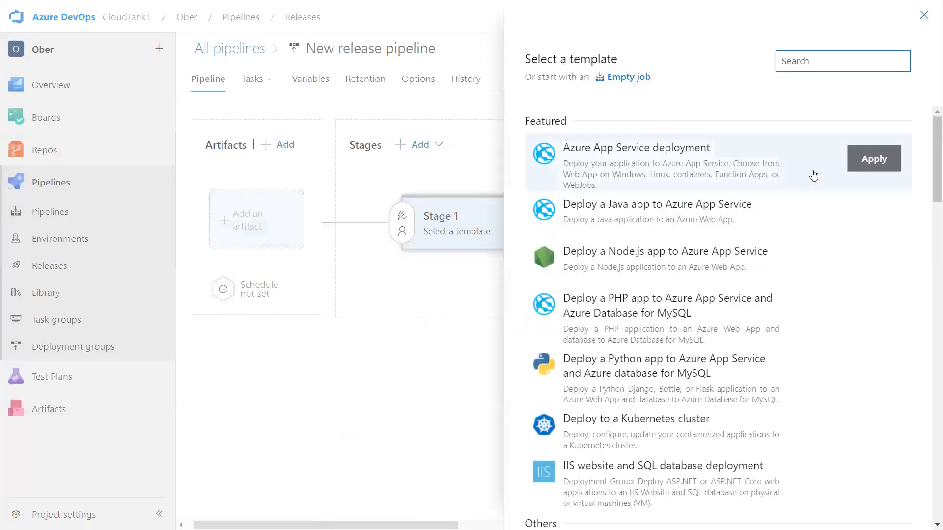
click(864, 157)
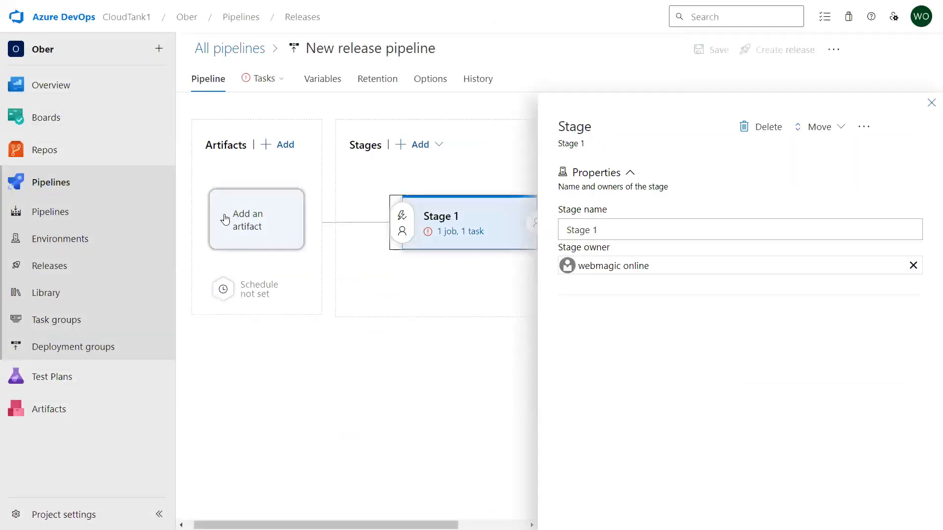
- Add the sample-android-app build pipeline as the release artifact and enable its continuous deployment trigger
click(225, 219)
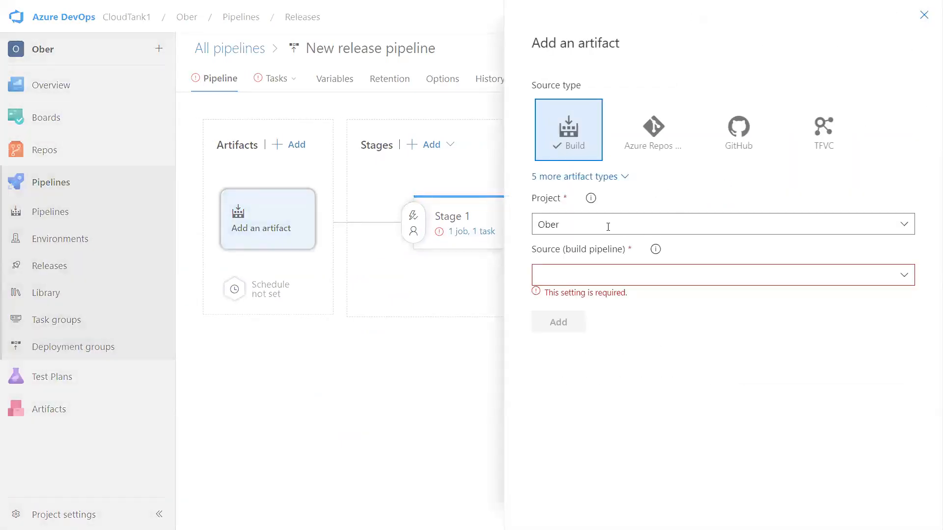
click(905, 274)
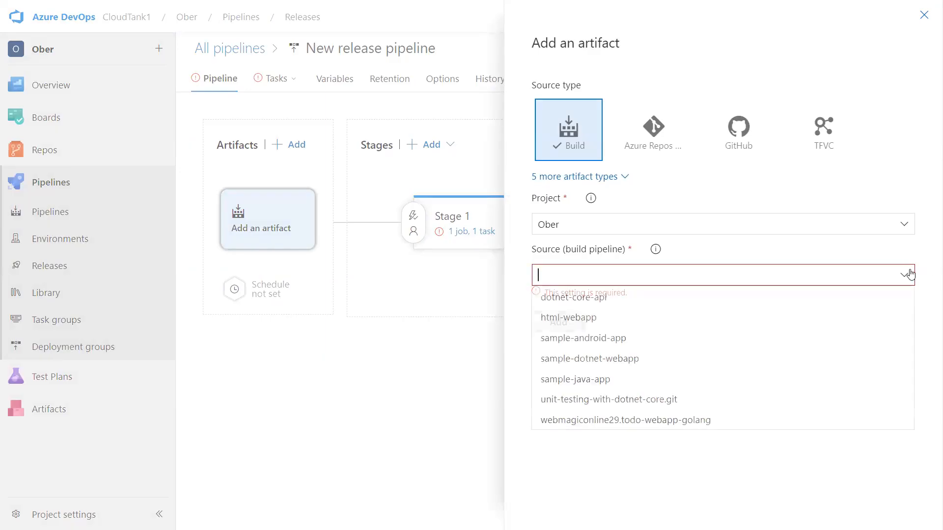
click(652, 338)
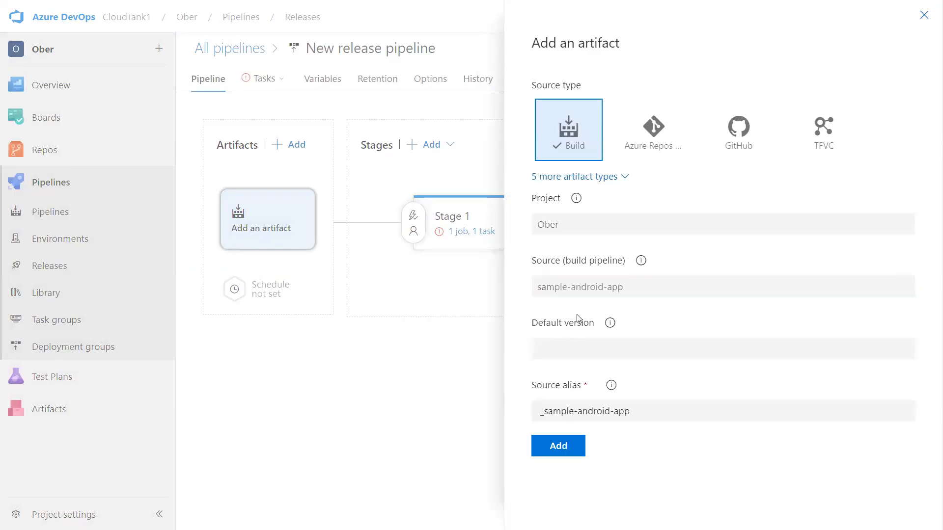
click(573, 454)
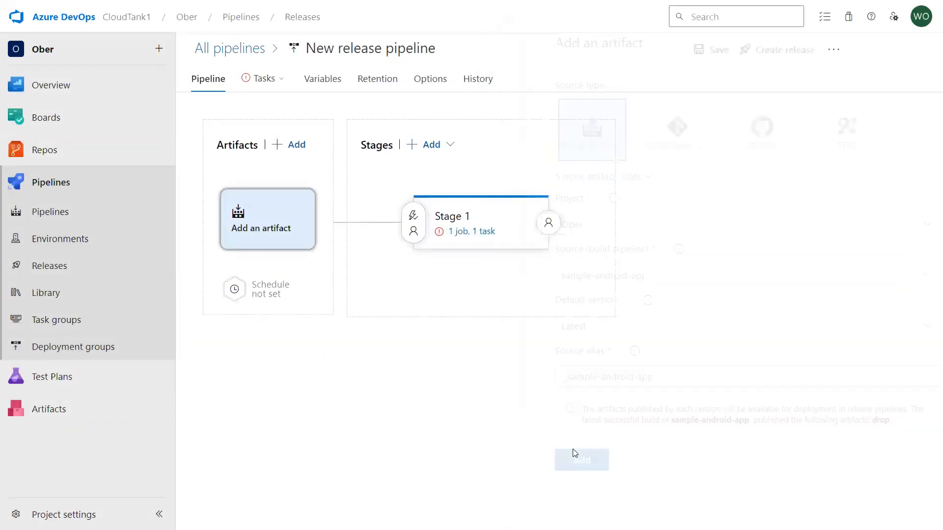
click(308, 196)
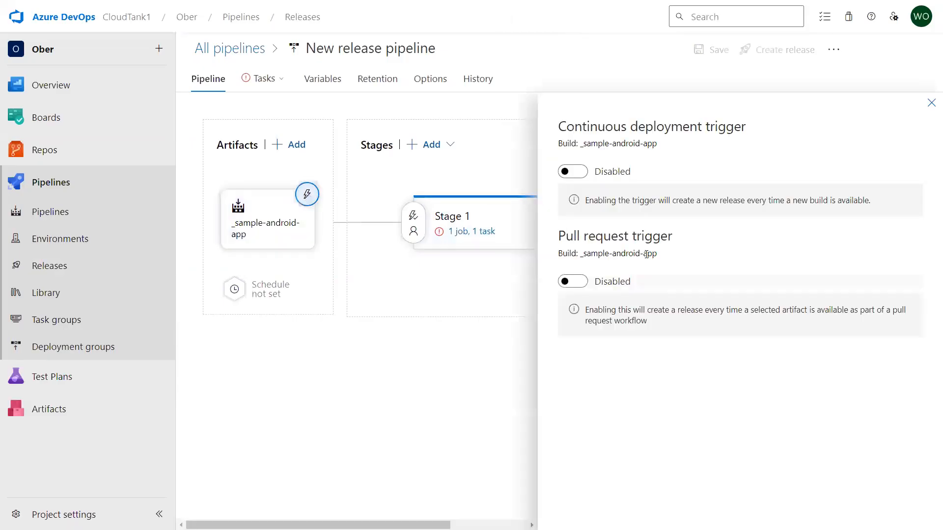
click(574, 173)
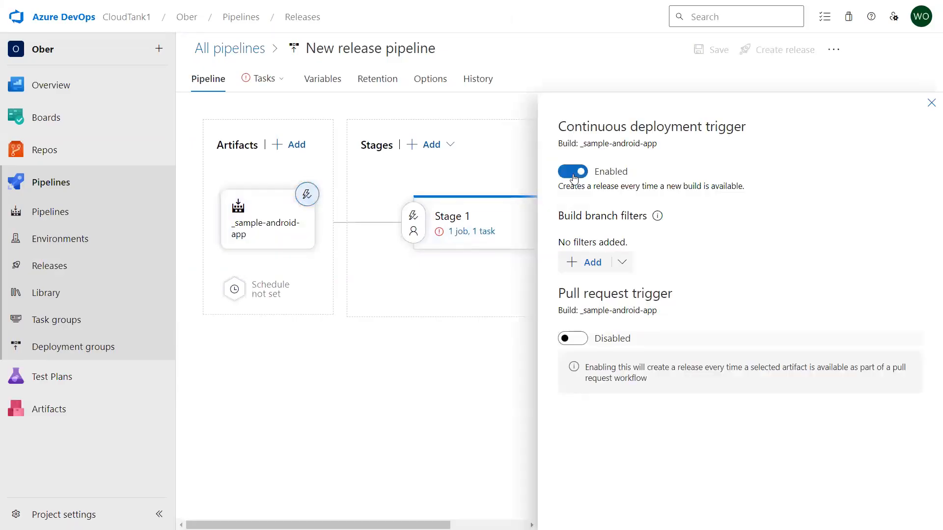
- Remove the Deploy Azure App Service task from Stage 1 of the release pipeline
click(466, 232)
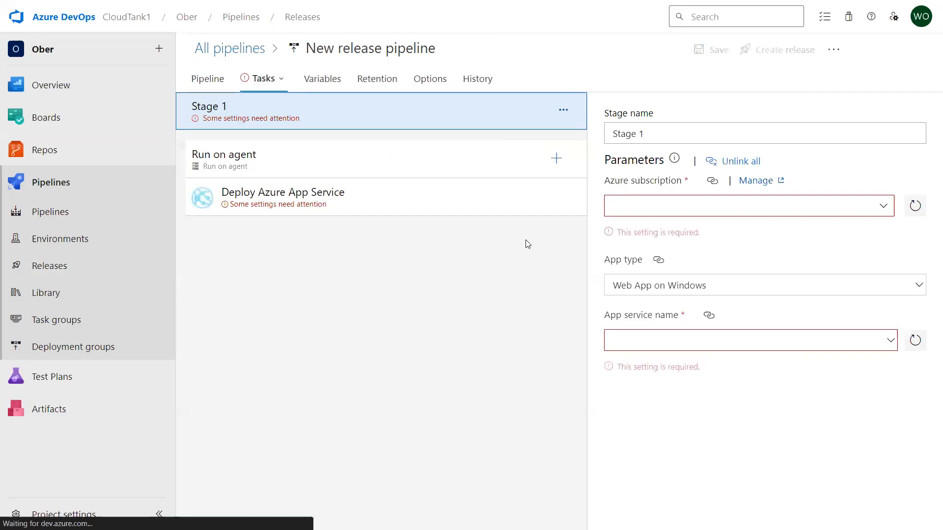
click(498, 193)
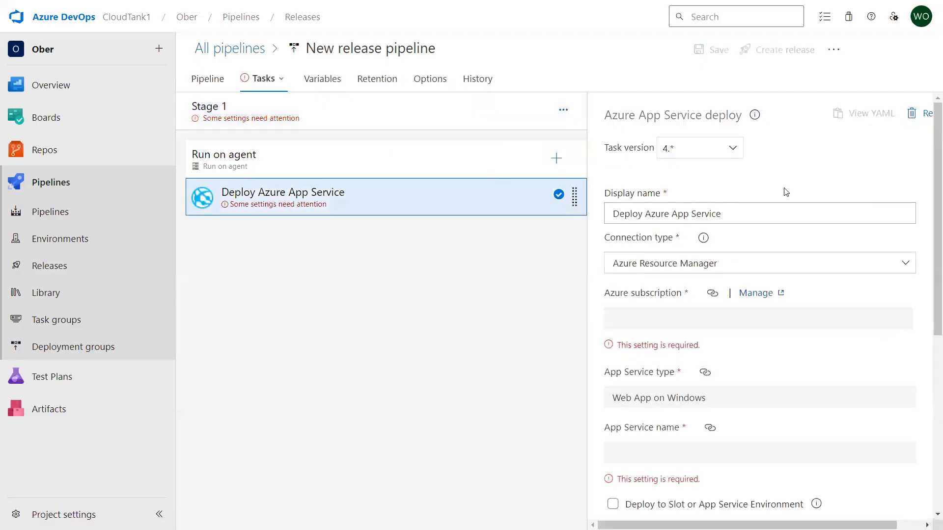
click(923, 120)
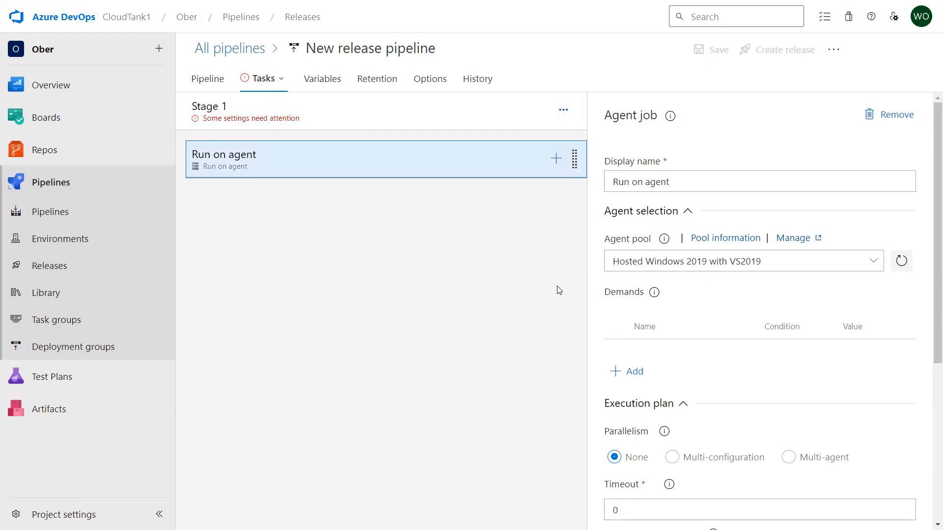
- Search the tasks for the Run on agent job for "plays" and open the Publish to Google Play Store extension's Marketplace page
click(556, 161)
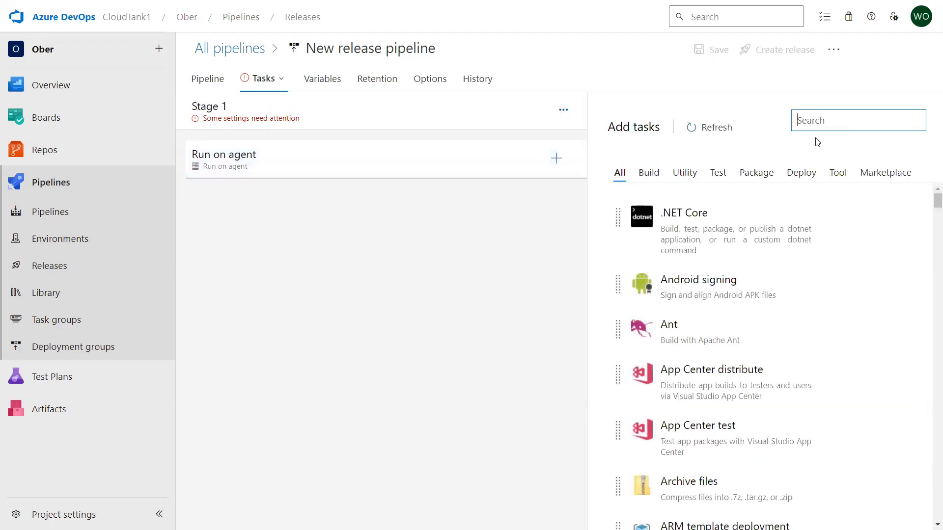
text(pla)
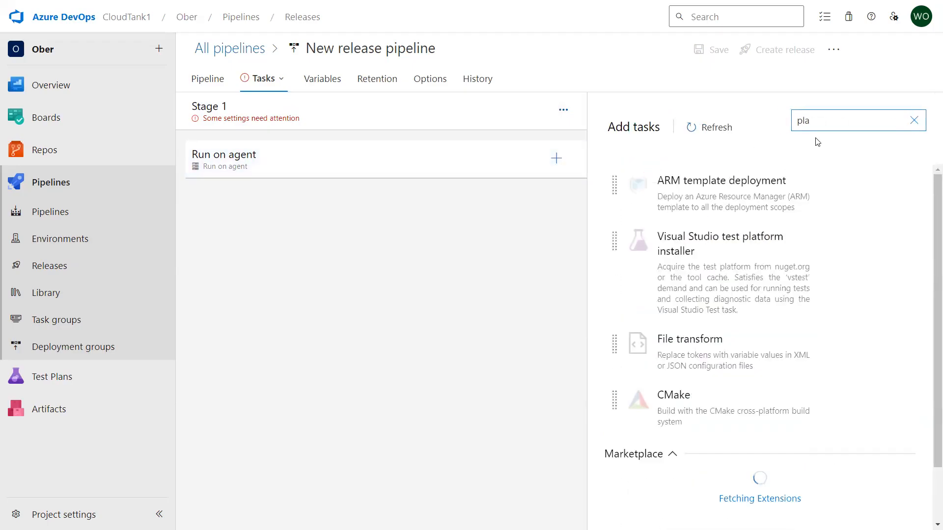
text(ys)
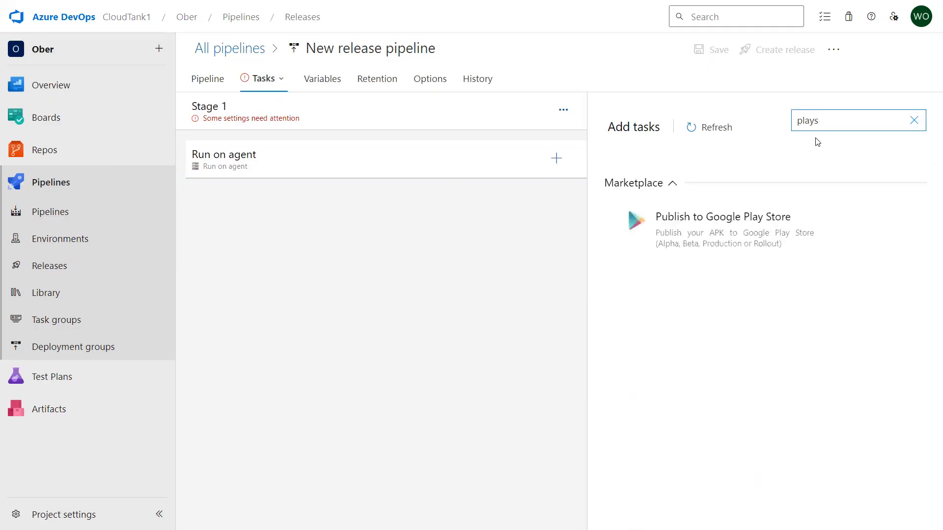
mouse_move(694, 237)
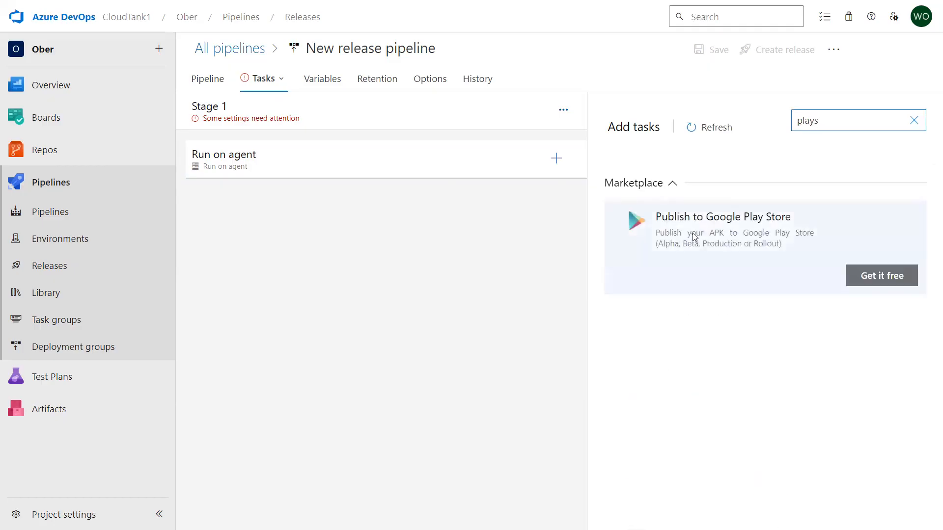
click(878, 276)
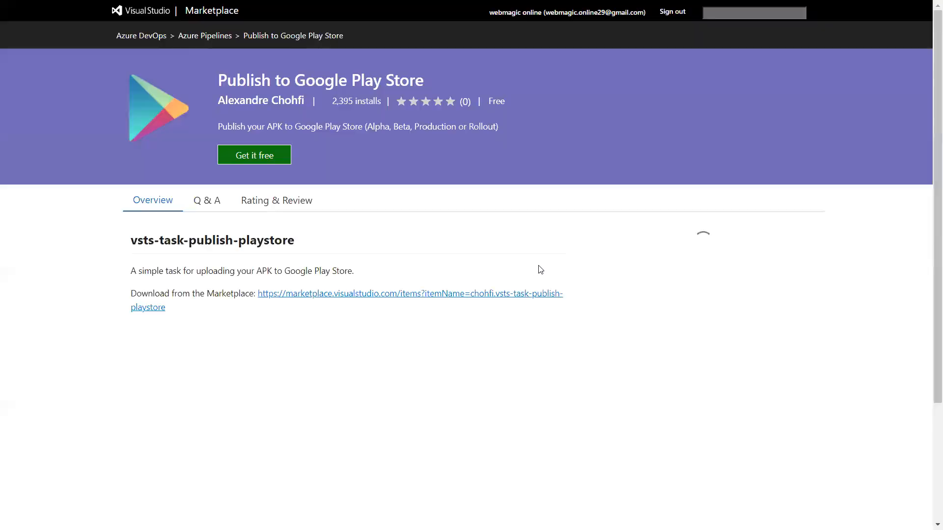
- Get the free Publish to Google Play Store extension and install it in the Azure DevOps organization
click(231, 156)
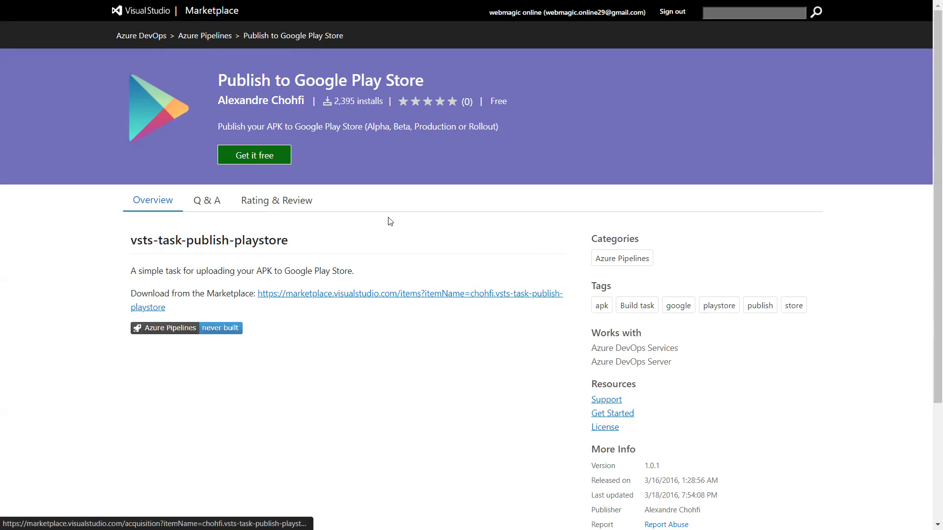
scroll(368, 285, down, 3)
scroll(364, 296, up, 3)
click(270, 160)
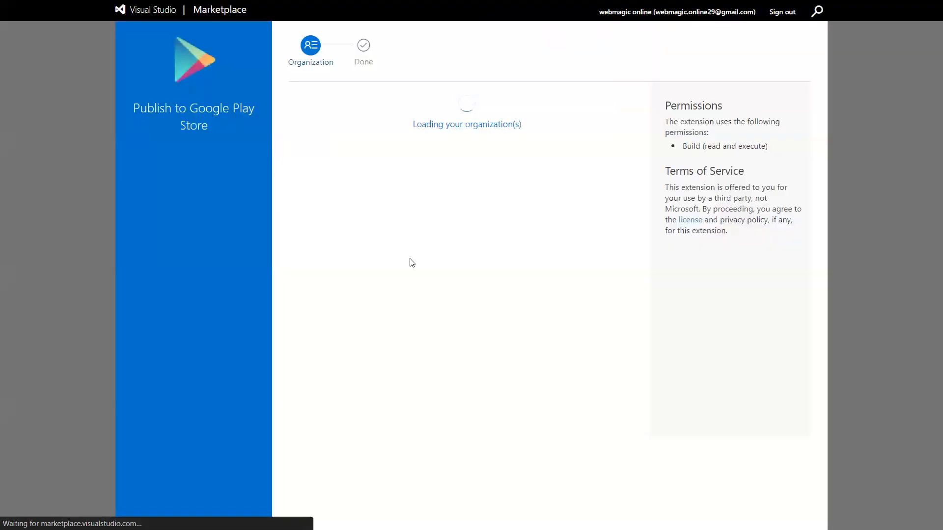
click(332, 167)
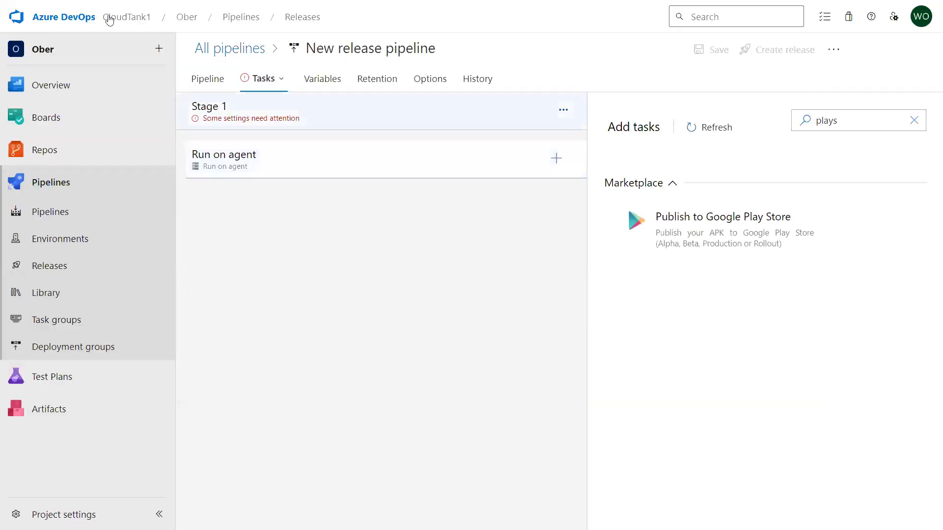
- Leave the unsaved release pipeline and create a new one with Stage 1 from the Azure App Service deployment template
click(116, 293)
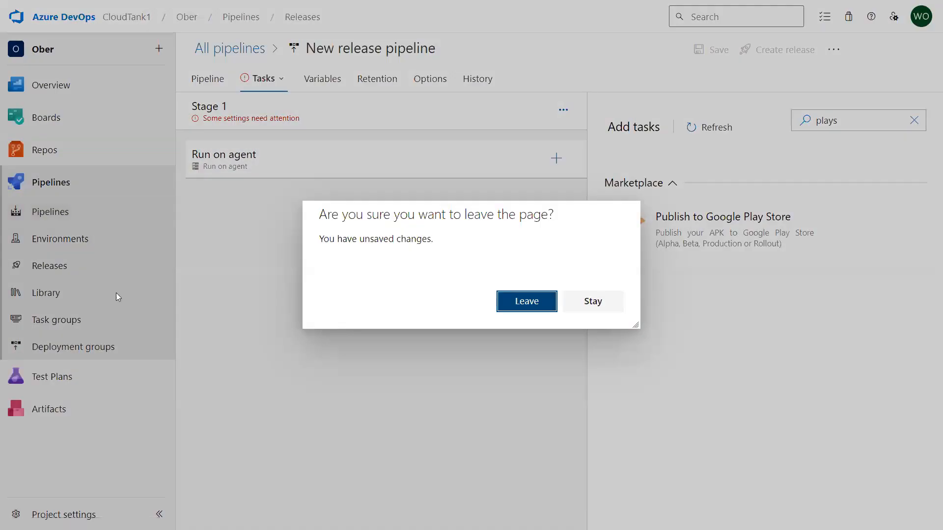
click(523, 309)
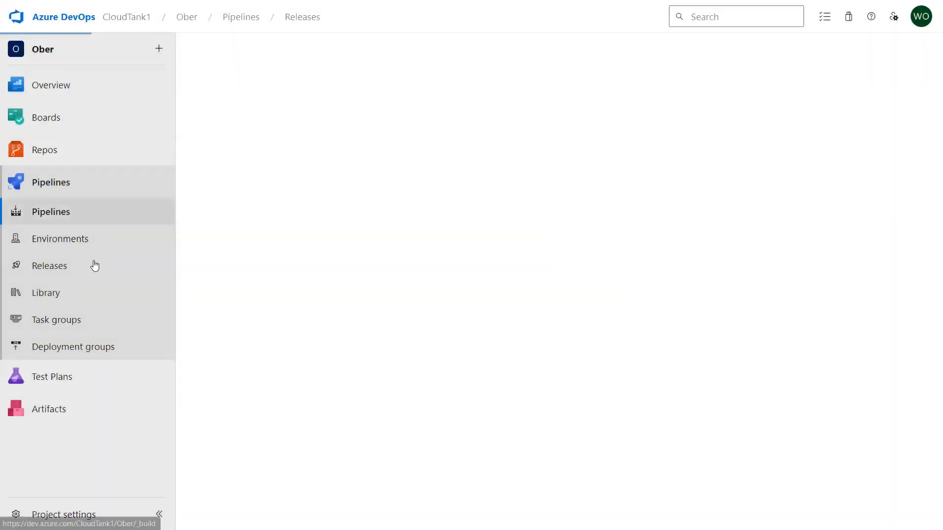
click(572, 342)
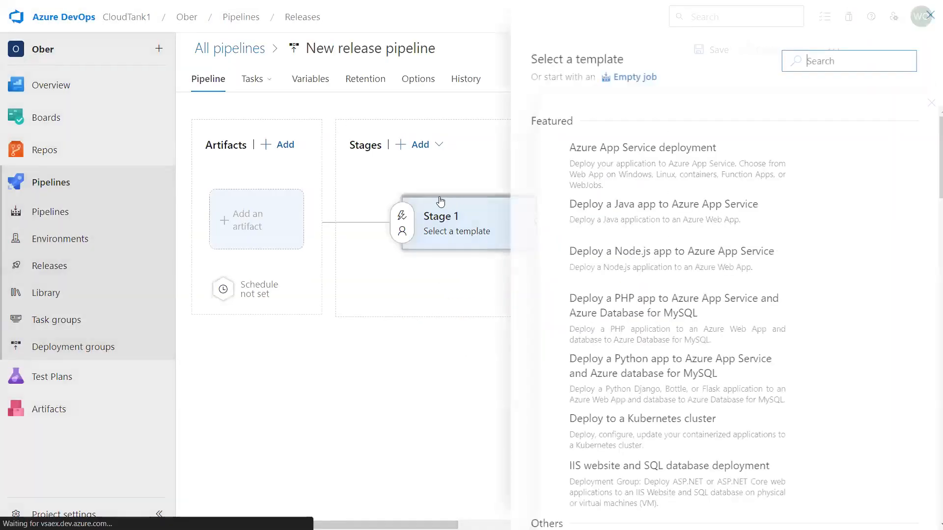
click(877, 160)
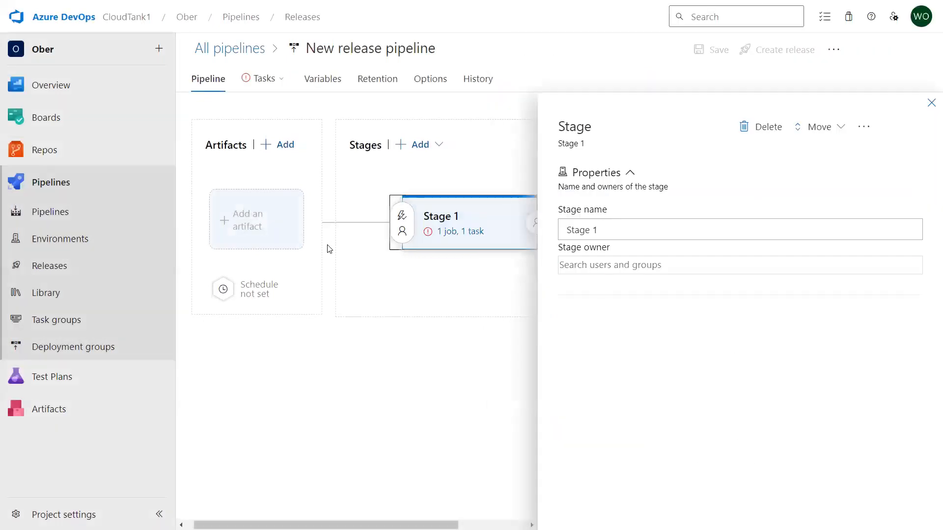
- Add the sample-android-app build as the new release pipeline's artifact and enable its continuous deployment trigger
click(257, 216)
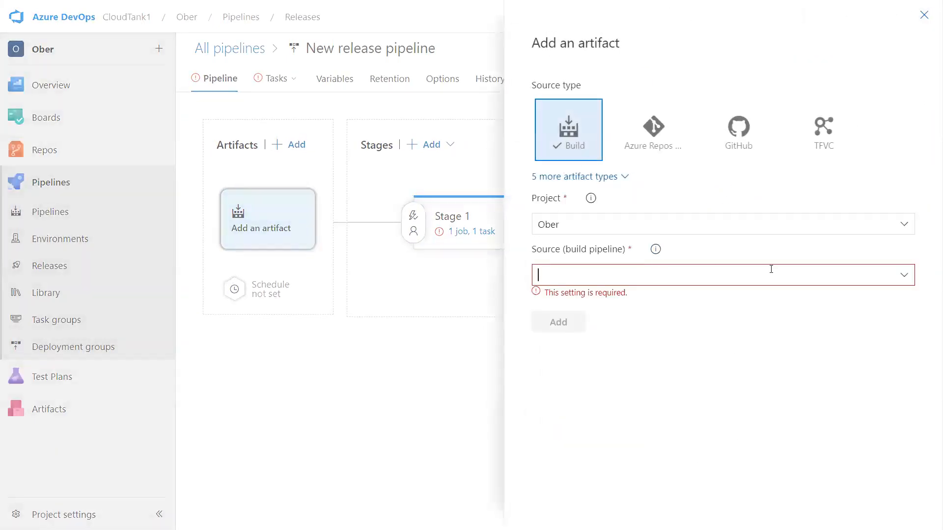
click(904, 276)
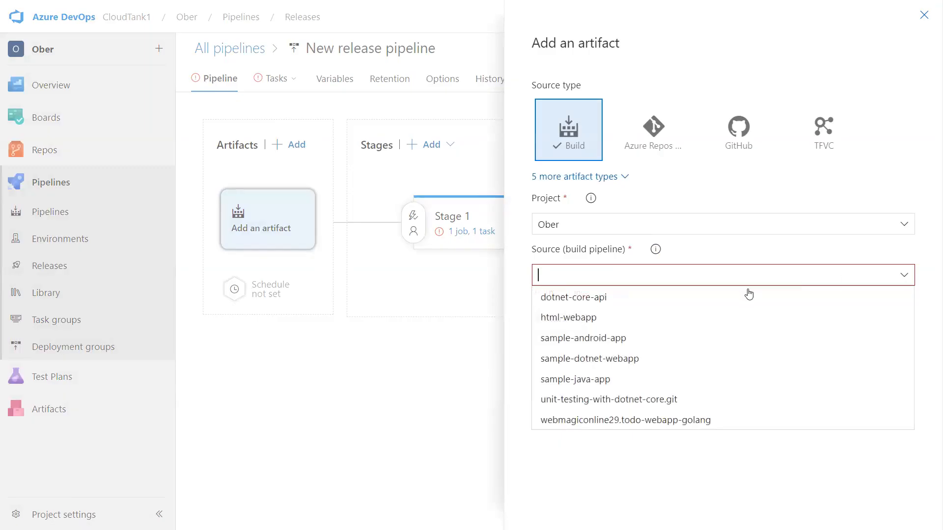
click(688, 338)
click(570, 457)
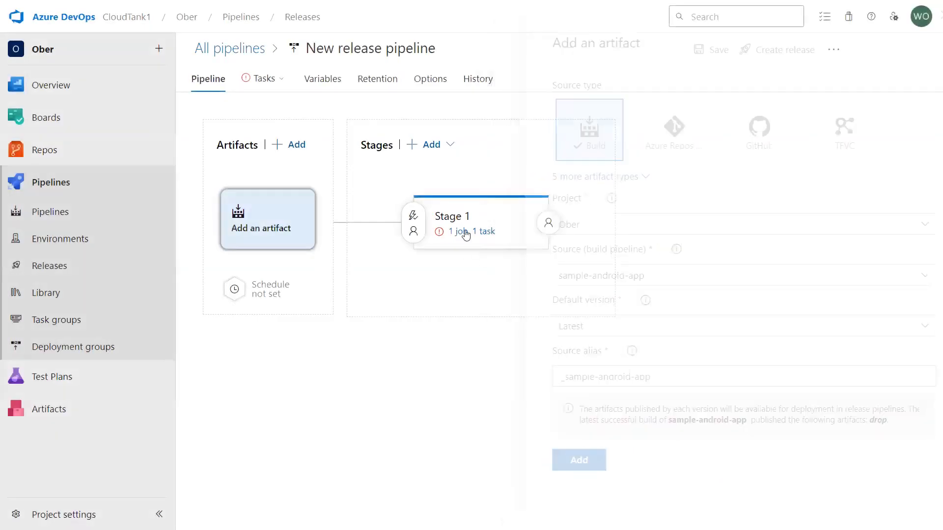
click(307, 194)
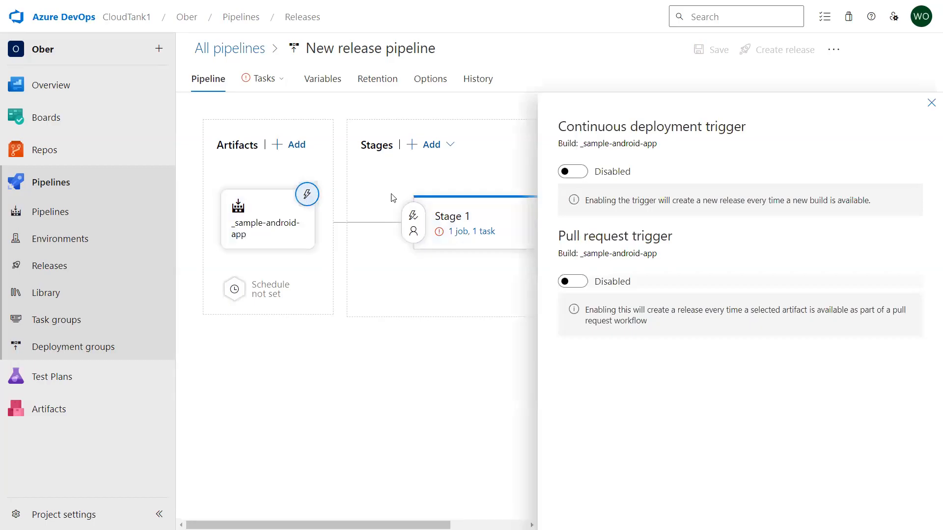
click(570, 172)
click(932, 103)
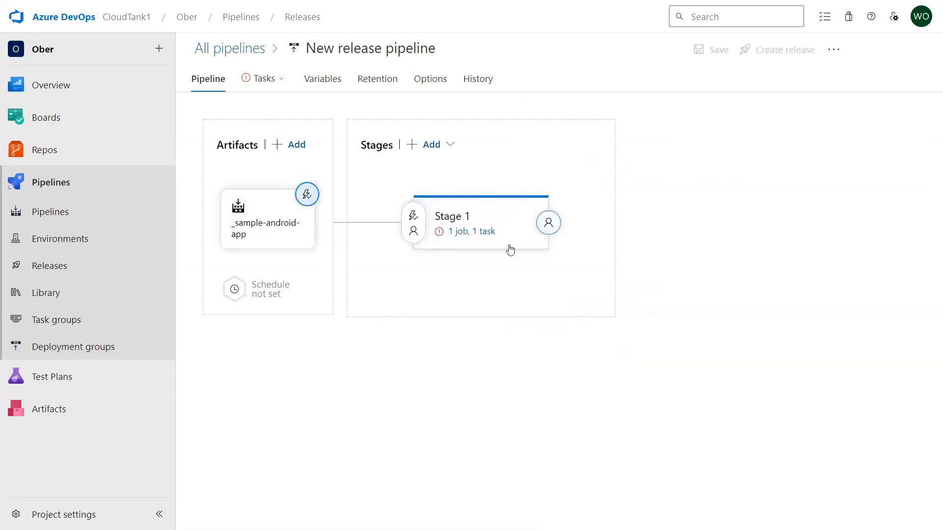
- Remove the Deploy Azure App Service task from Stage 1 of the new release pipeline
click(472, 233)
click(527, 206)
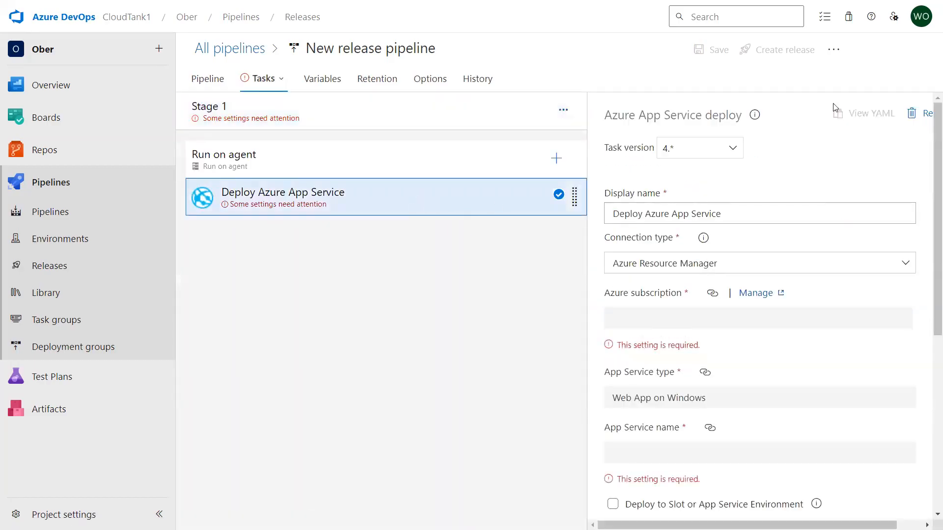
click(915, 117)
- Search the agent job's available tasks for "play" and examine the Publish to Google Play Store entry and the other results
click(556, 158)
click(807, 126)
text(play)
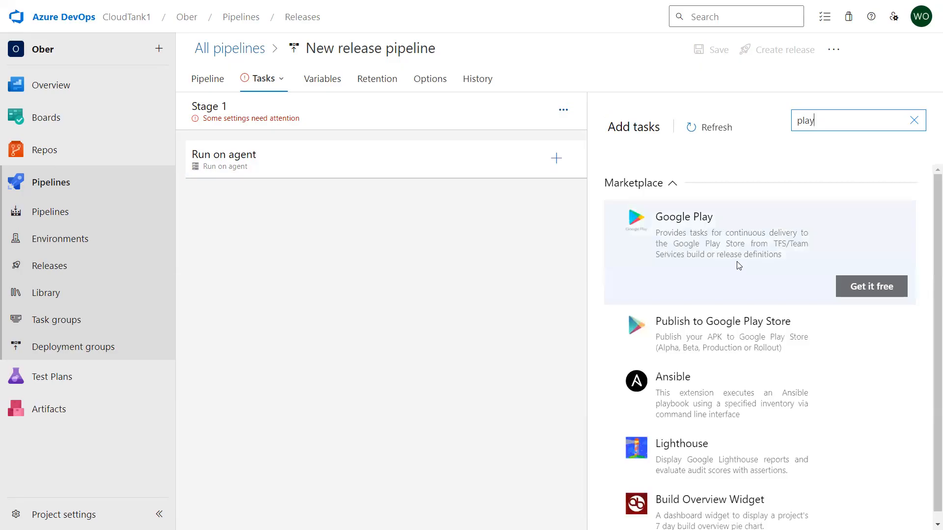
click(744, 327)
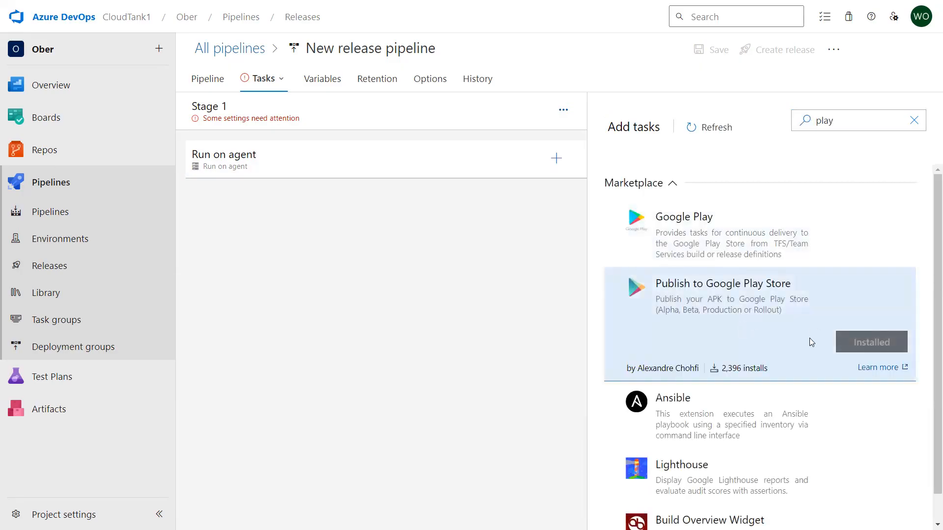
scroll(809, 338, down, 1)
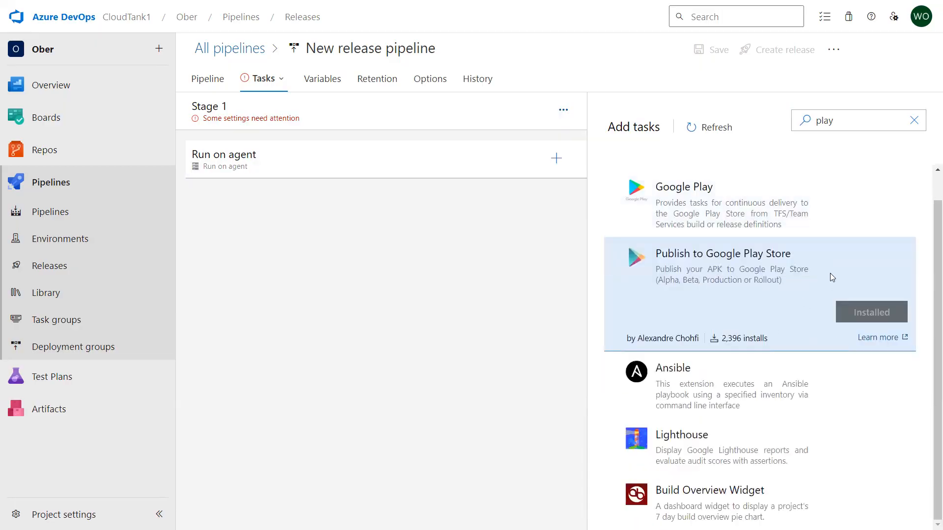
scroll(784, 338, up, 1)
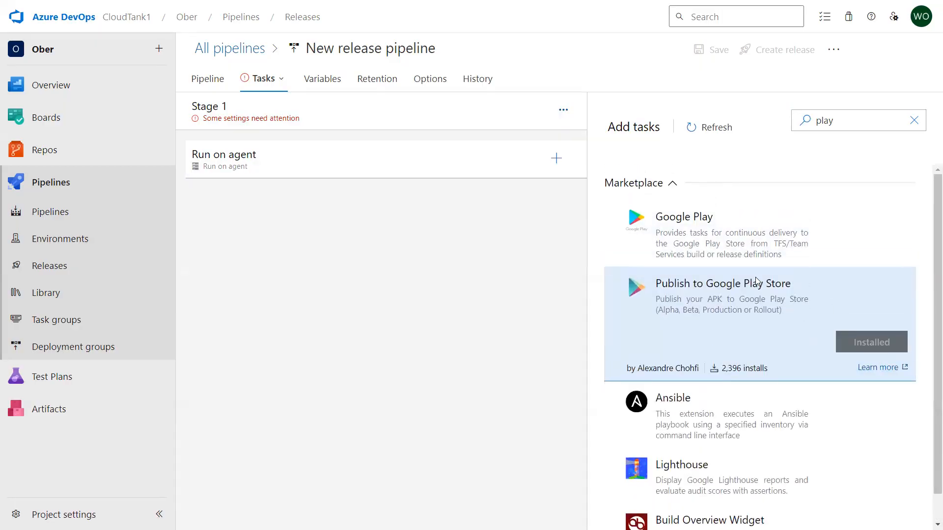
mouse_move(837, 266)
scroll(743, 393, down, 1)
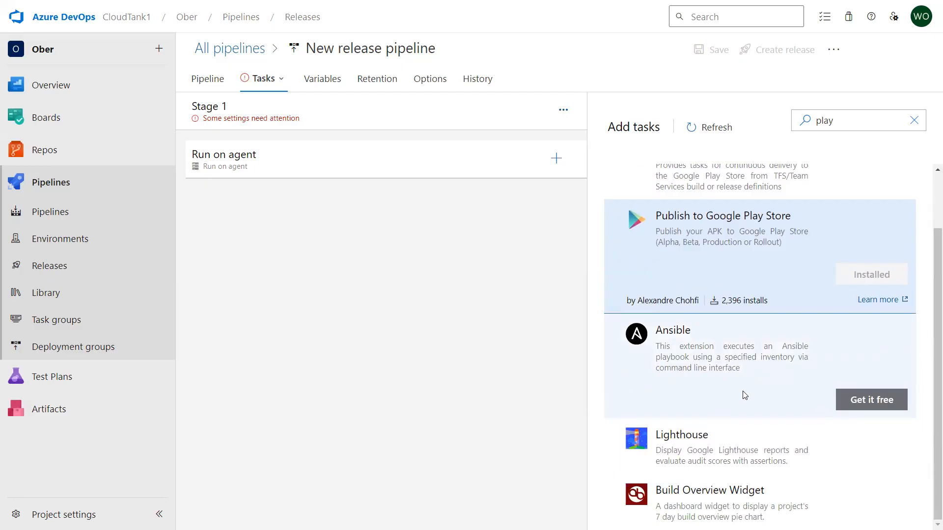
scroll(745, 396, up, 1)
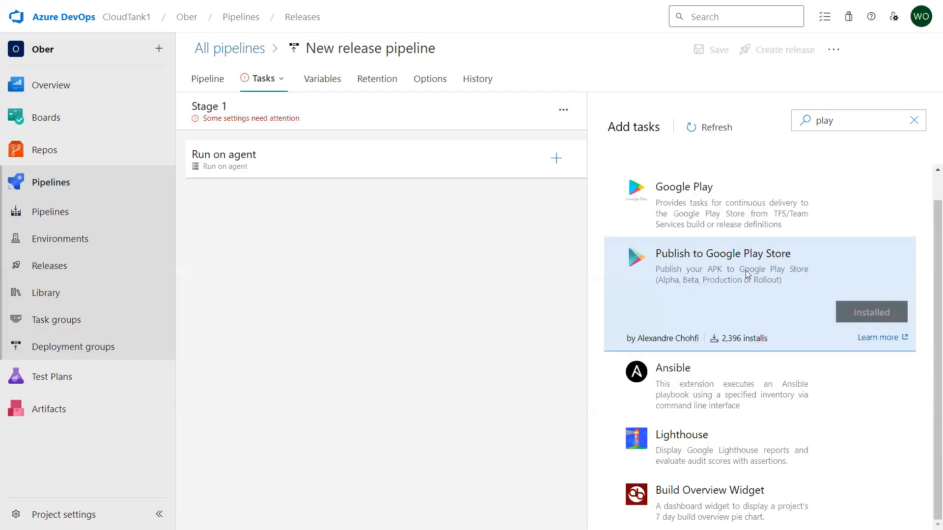